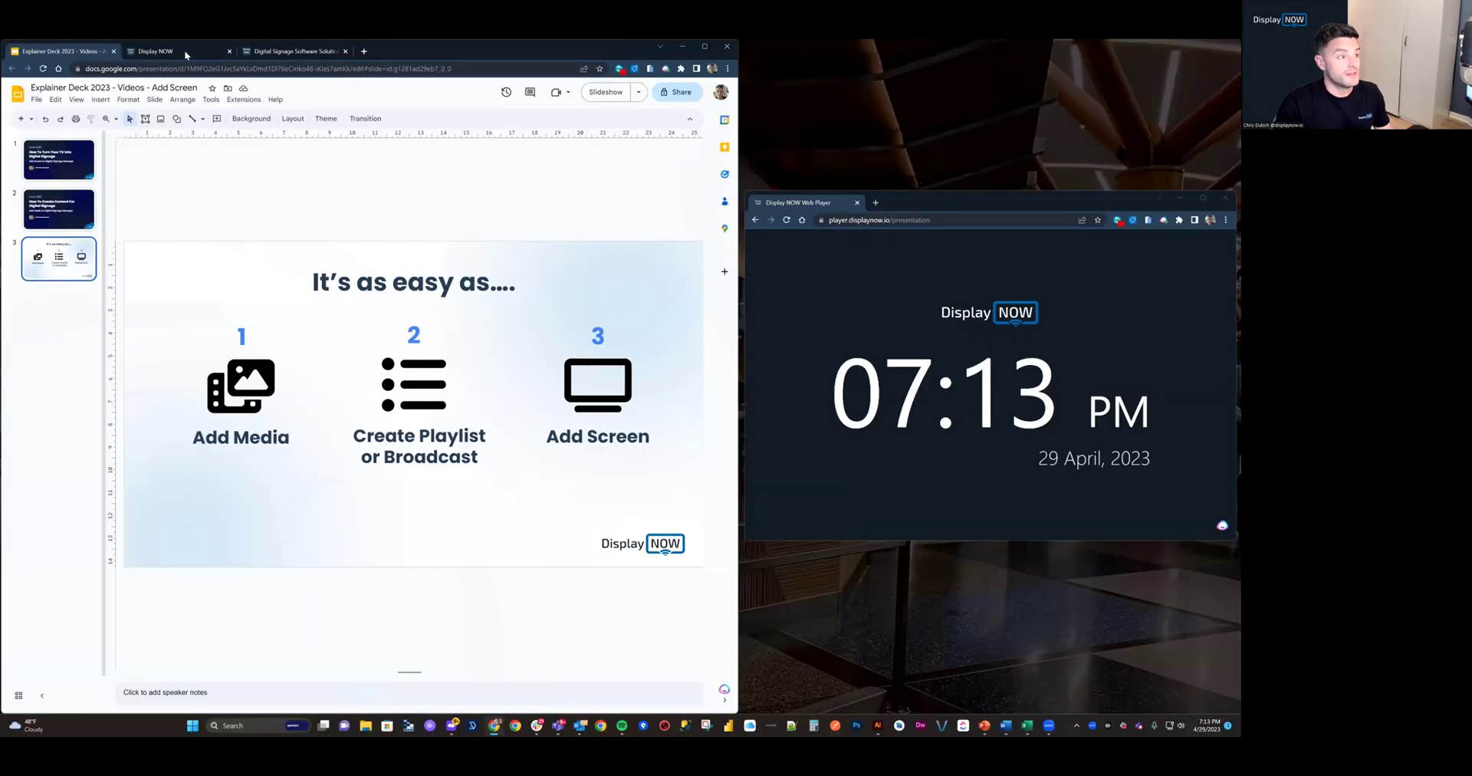
Switch to the Display NOW manager and start adding new media from the Media App Store.
click(184, 49)
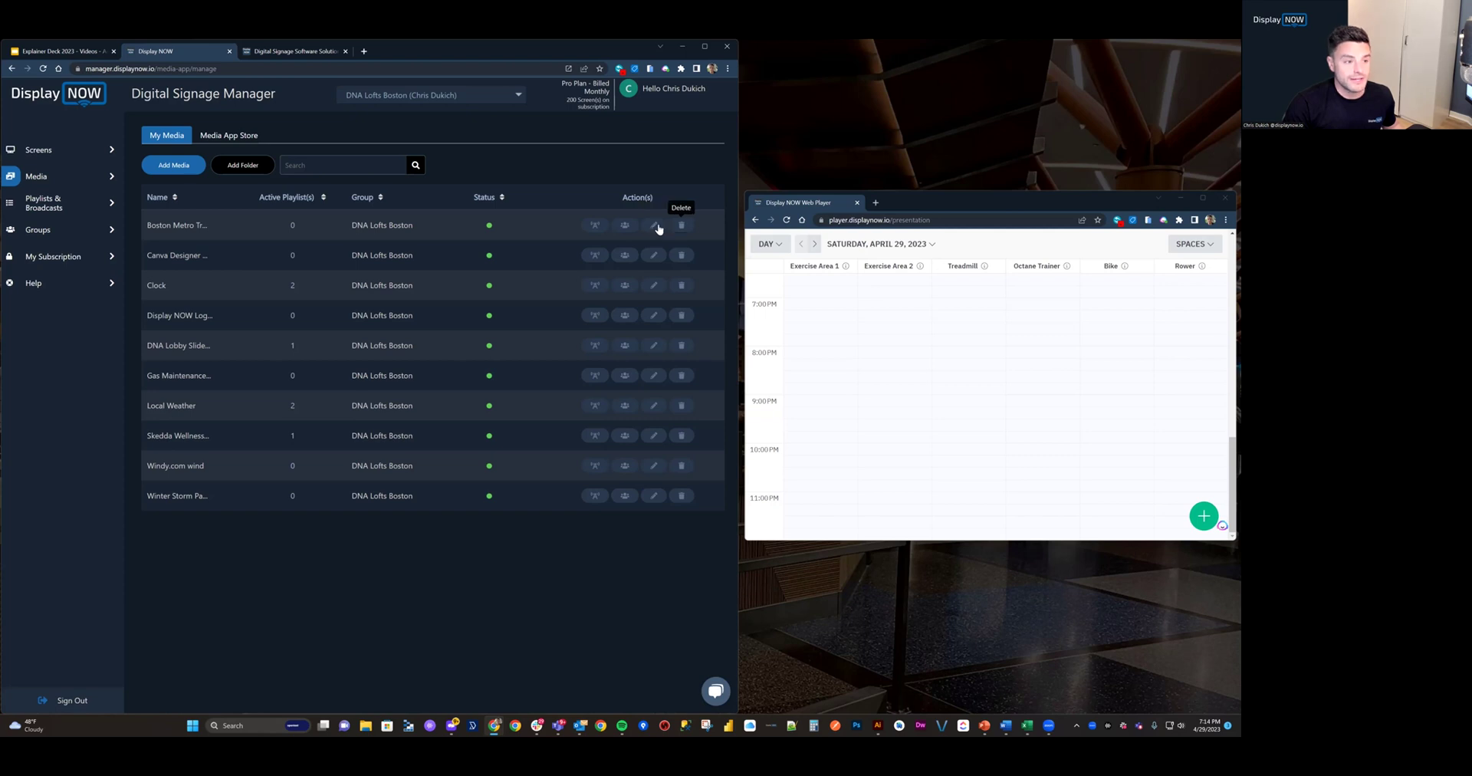
click(168, 174)
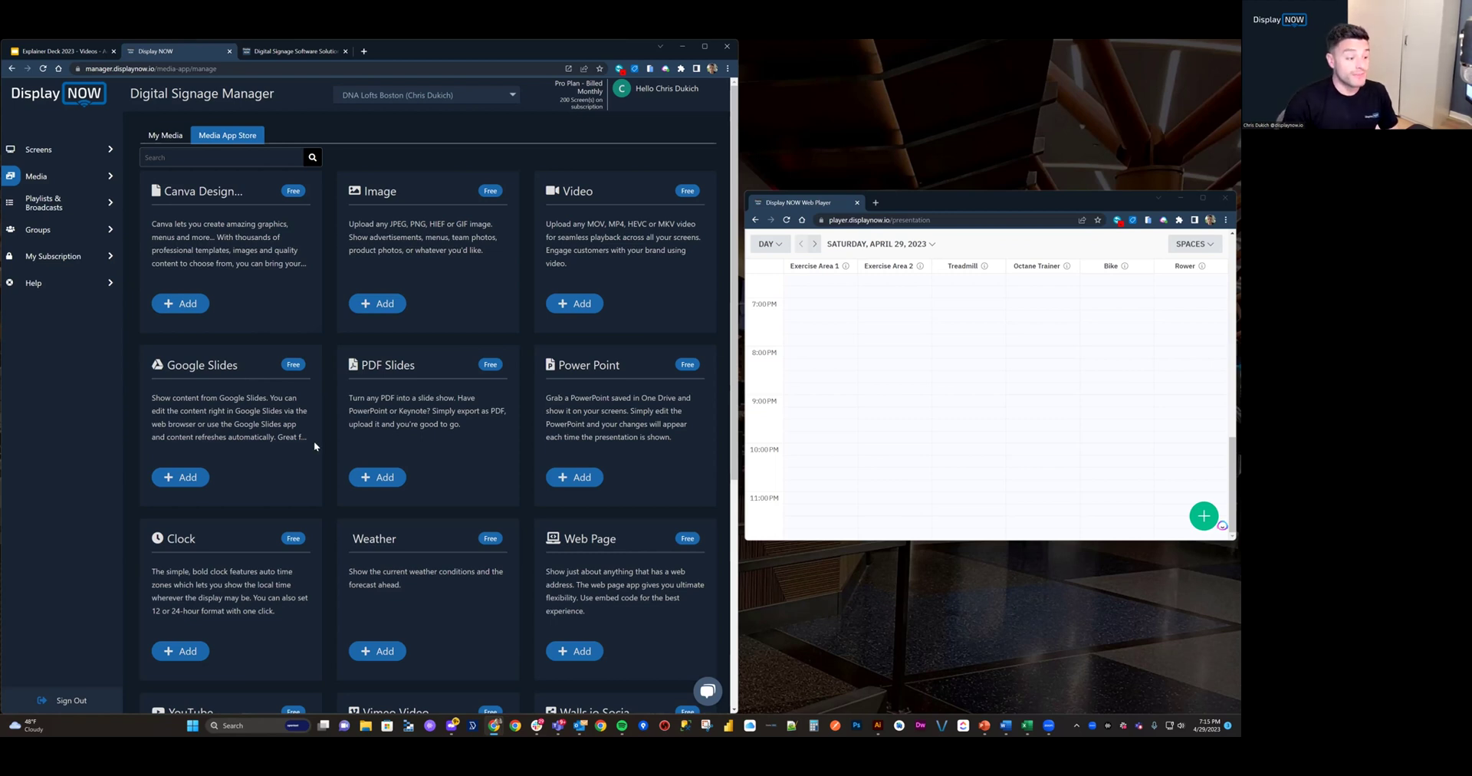
Look through the media apps offered in the Media App Store, from Canva Designer to Skedda.
scroll(314, 440, down, 3)
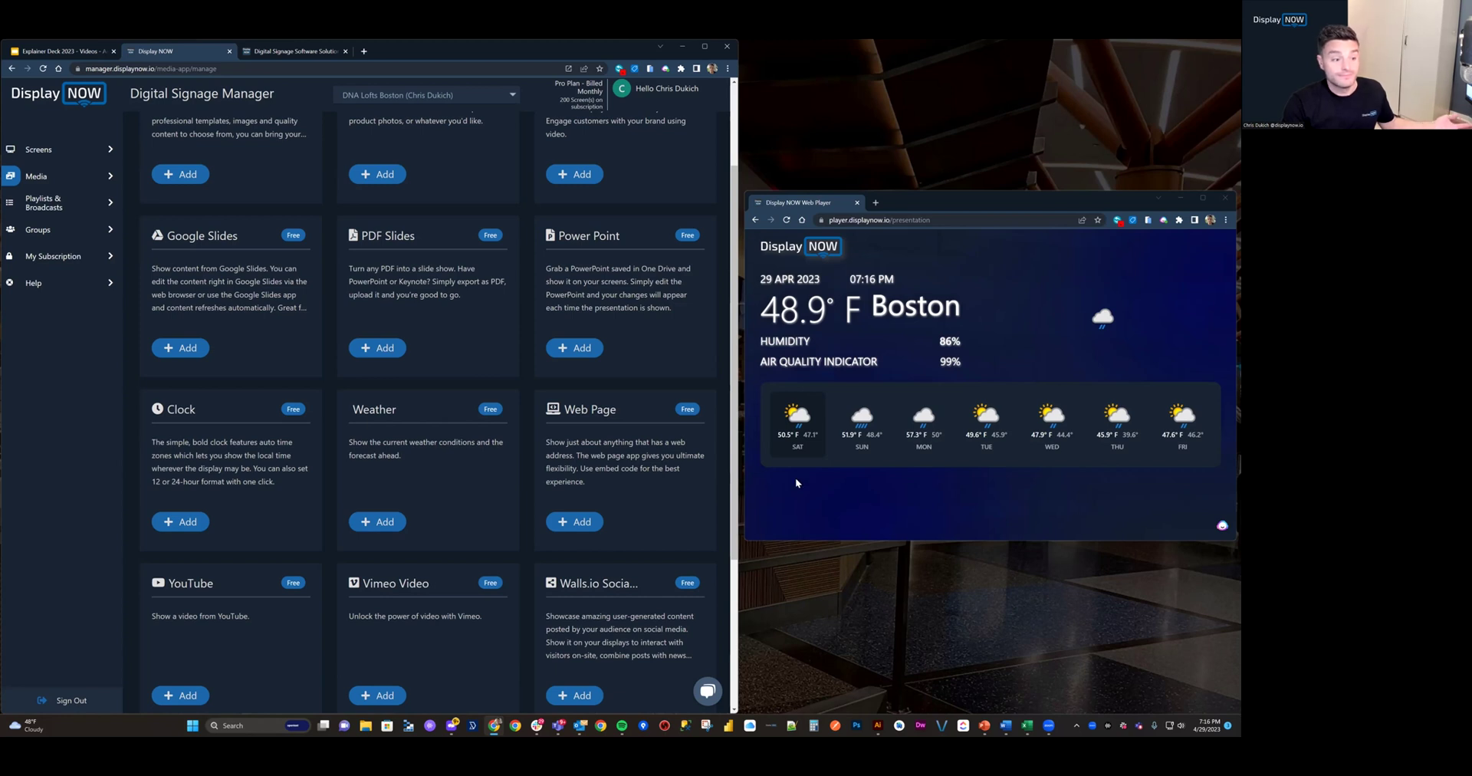
scroll(614, 435, down, 3)
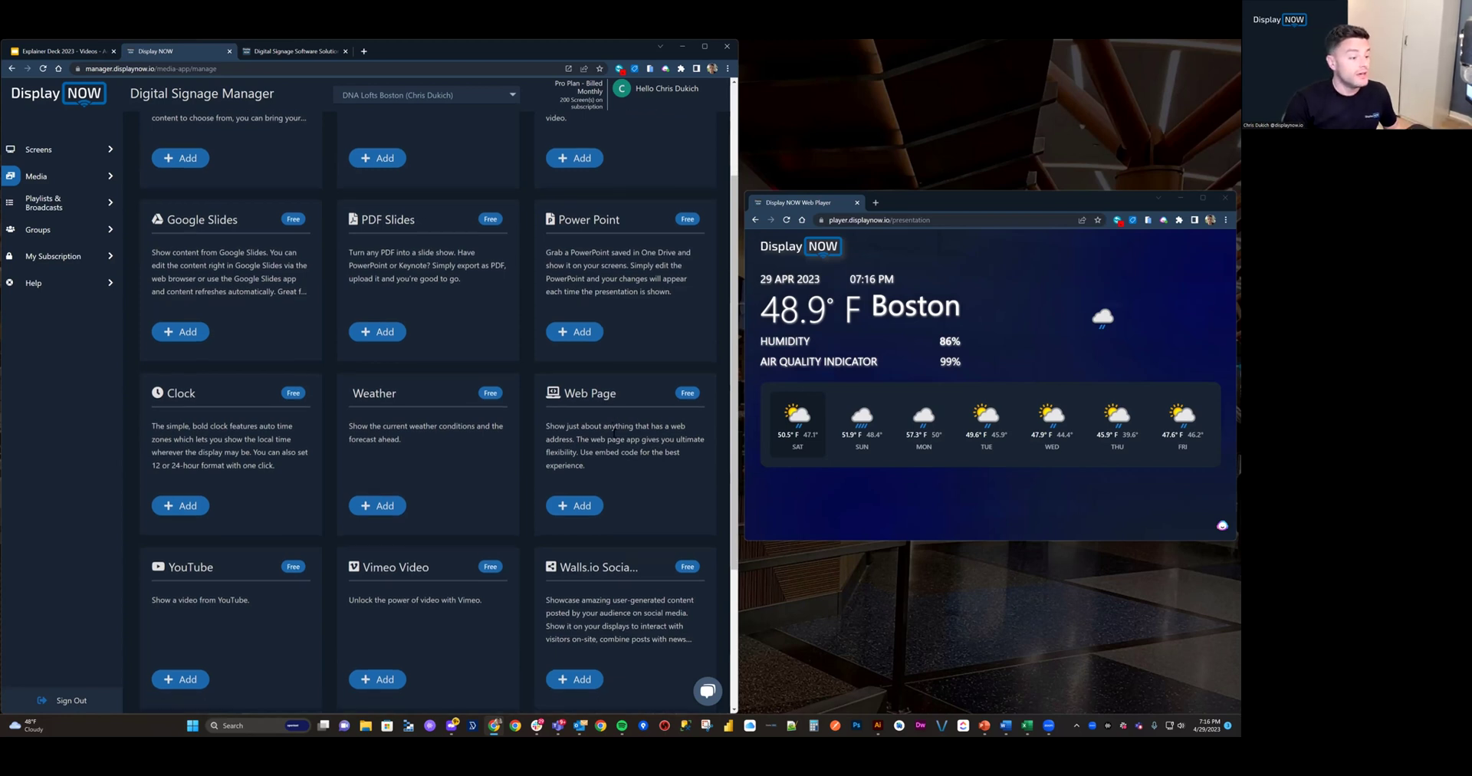
scroll(614, 436, down, 3)
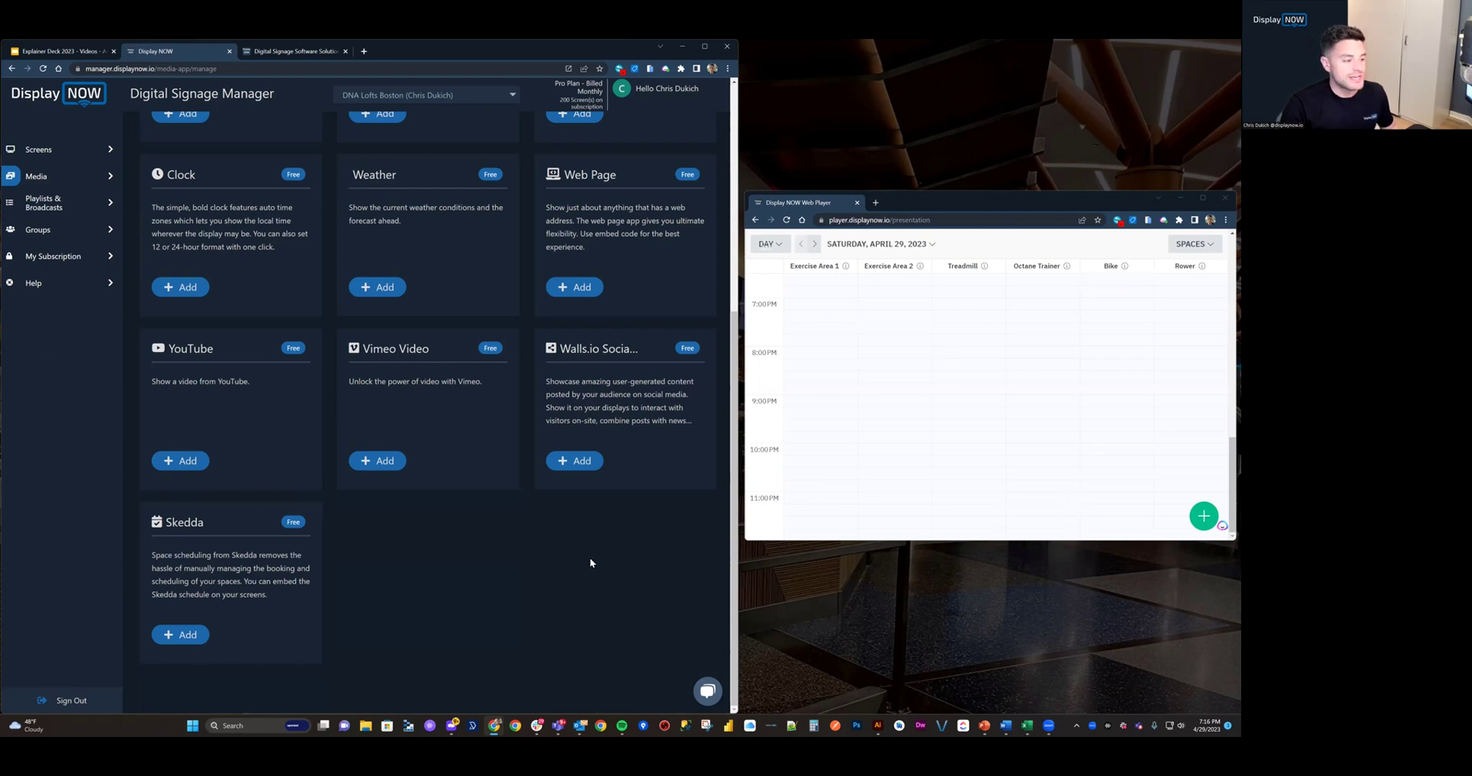
scroll(549, 550, up, 1)
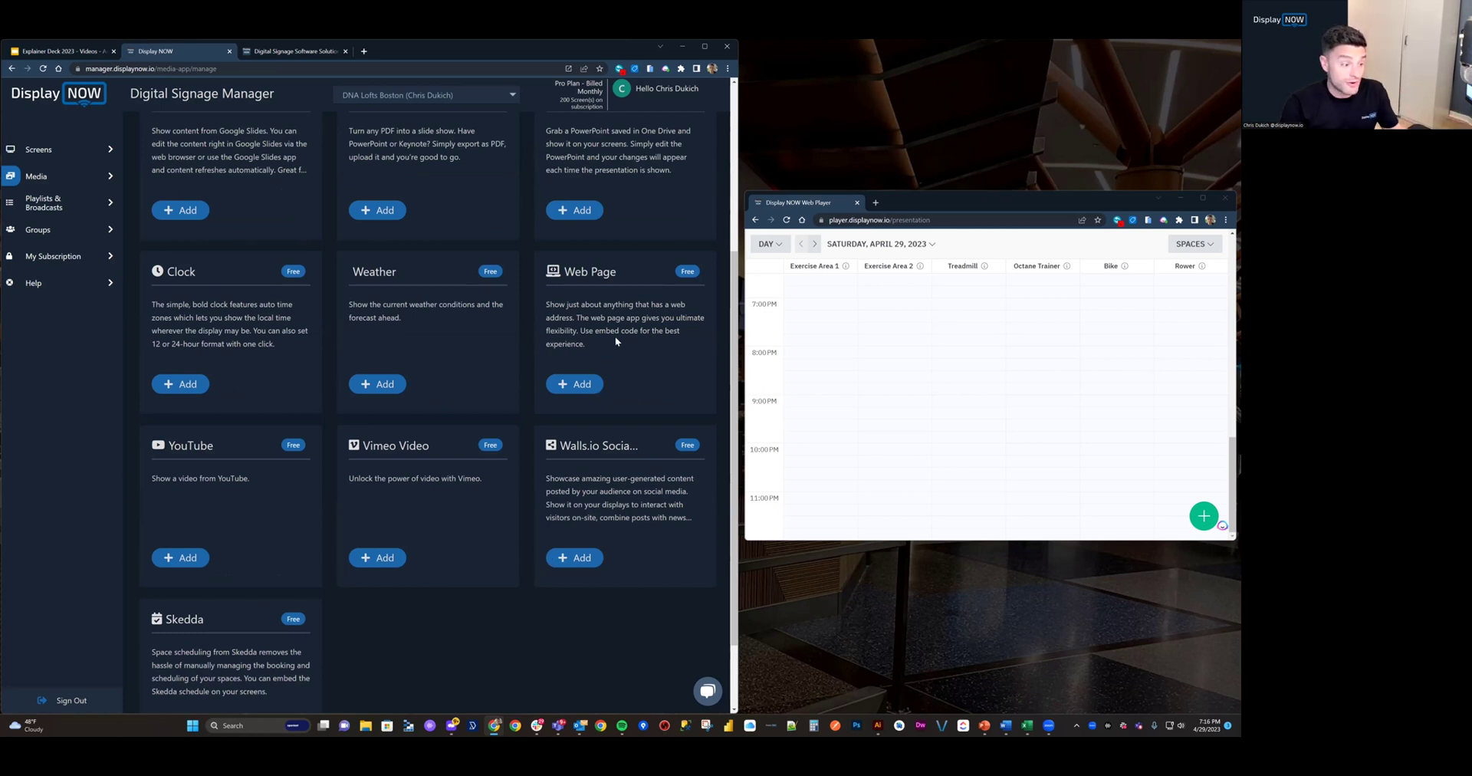
scroll(636, 354, up, 2)
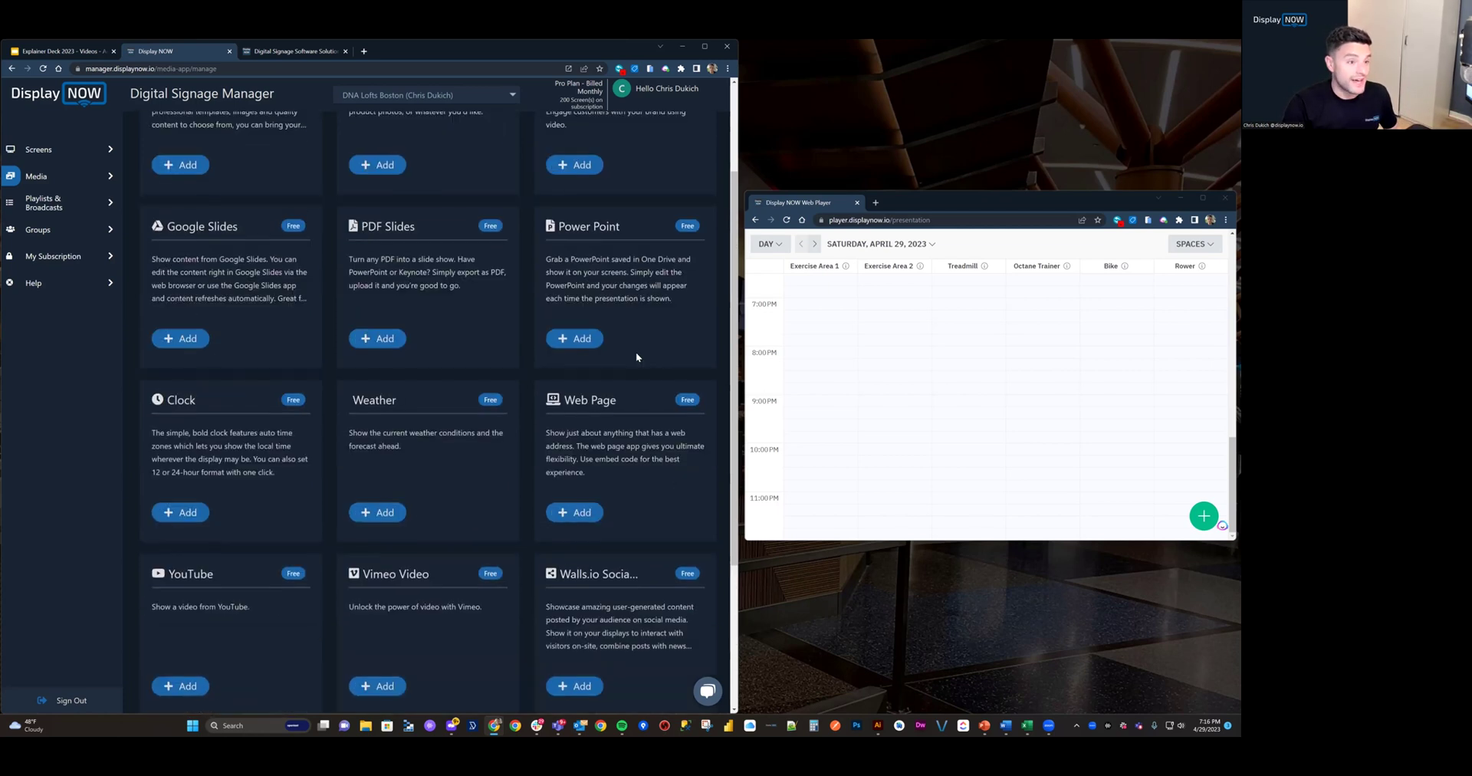
scroll(637, 353, up, 2)
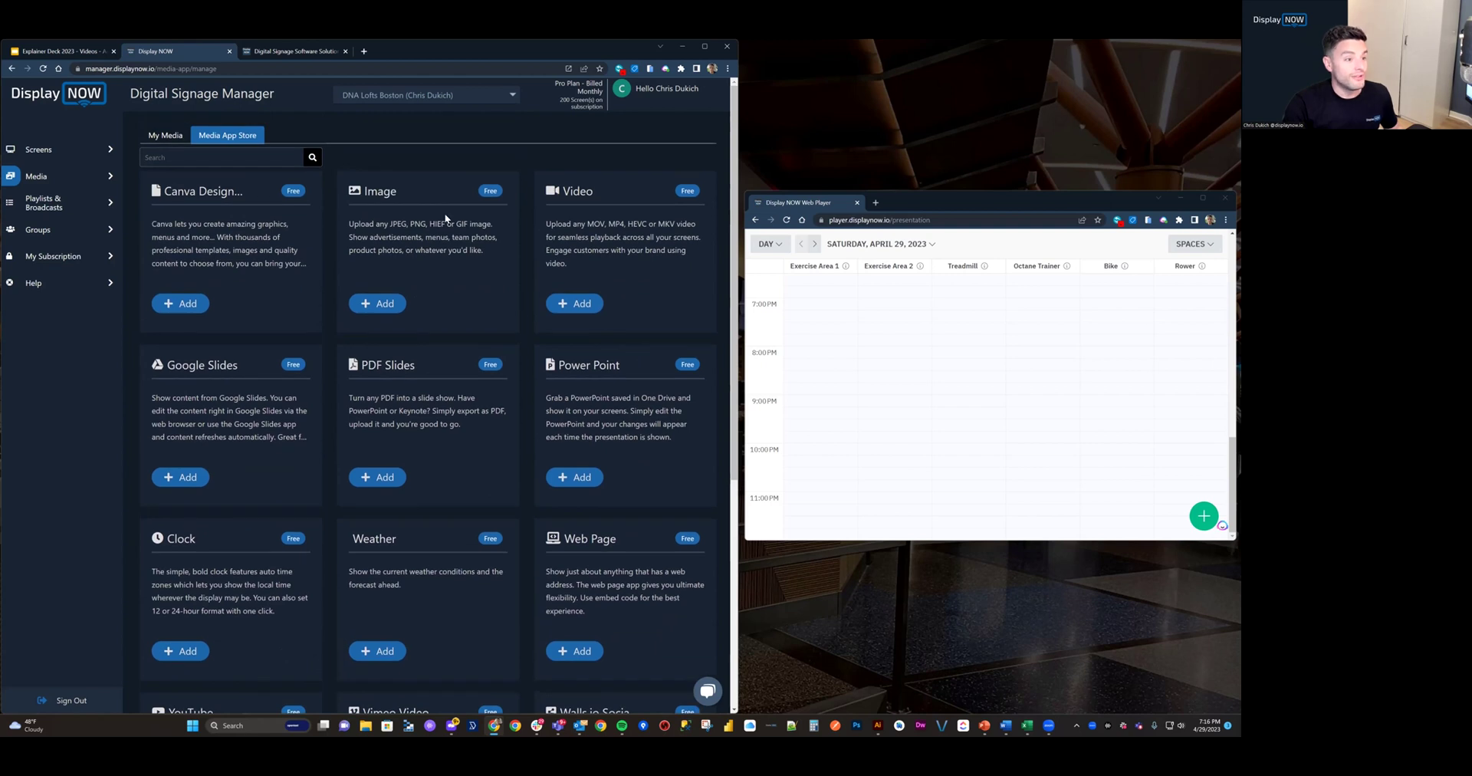
click(211, 158)
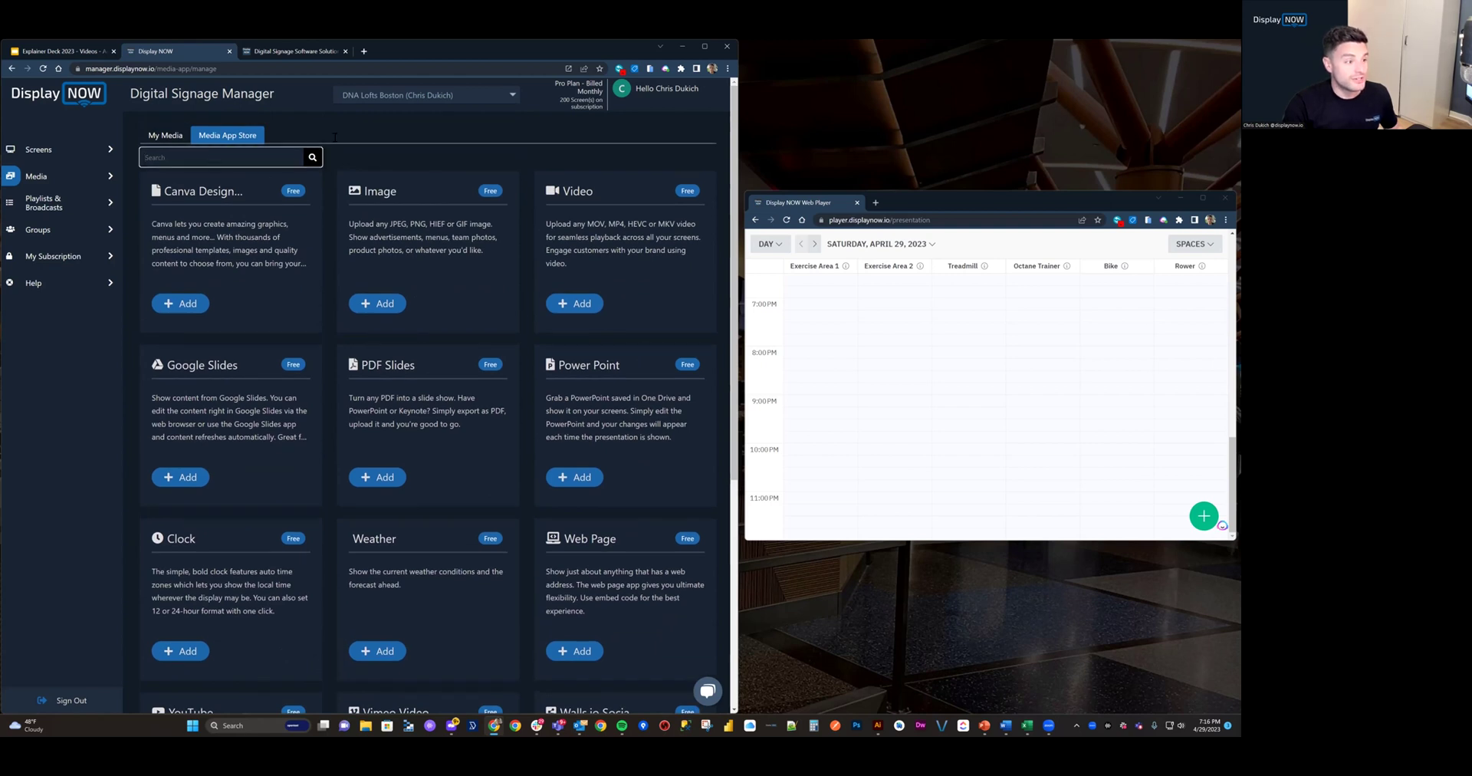
click(417, 160)
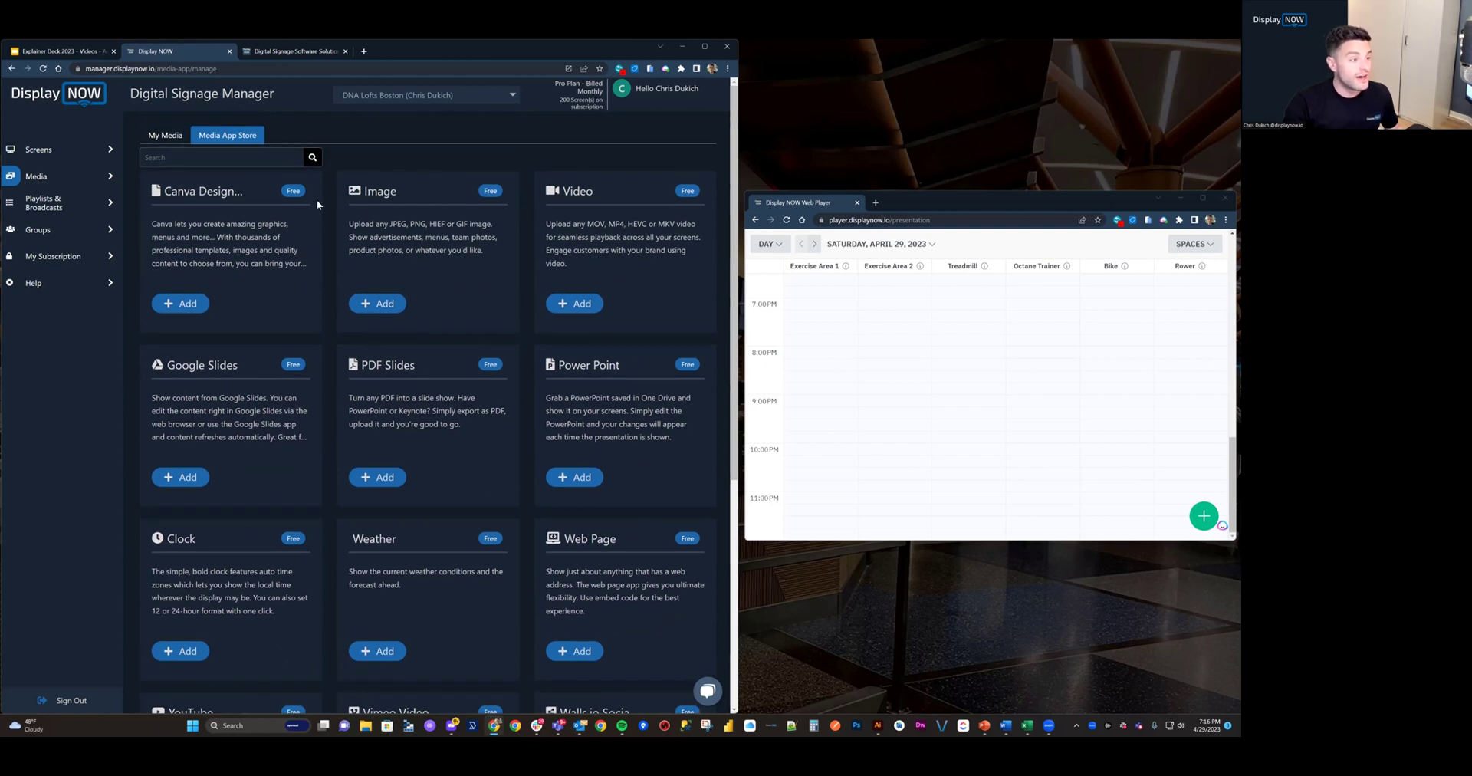
Add a Canva Designer media item with the Landscape (1920 x 1080 px) orientation and launch its design in Canva.
click(186, 304)
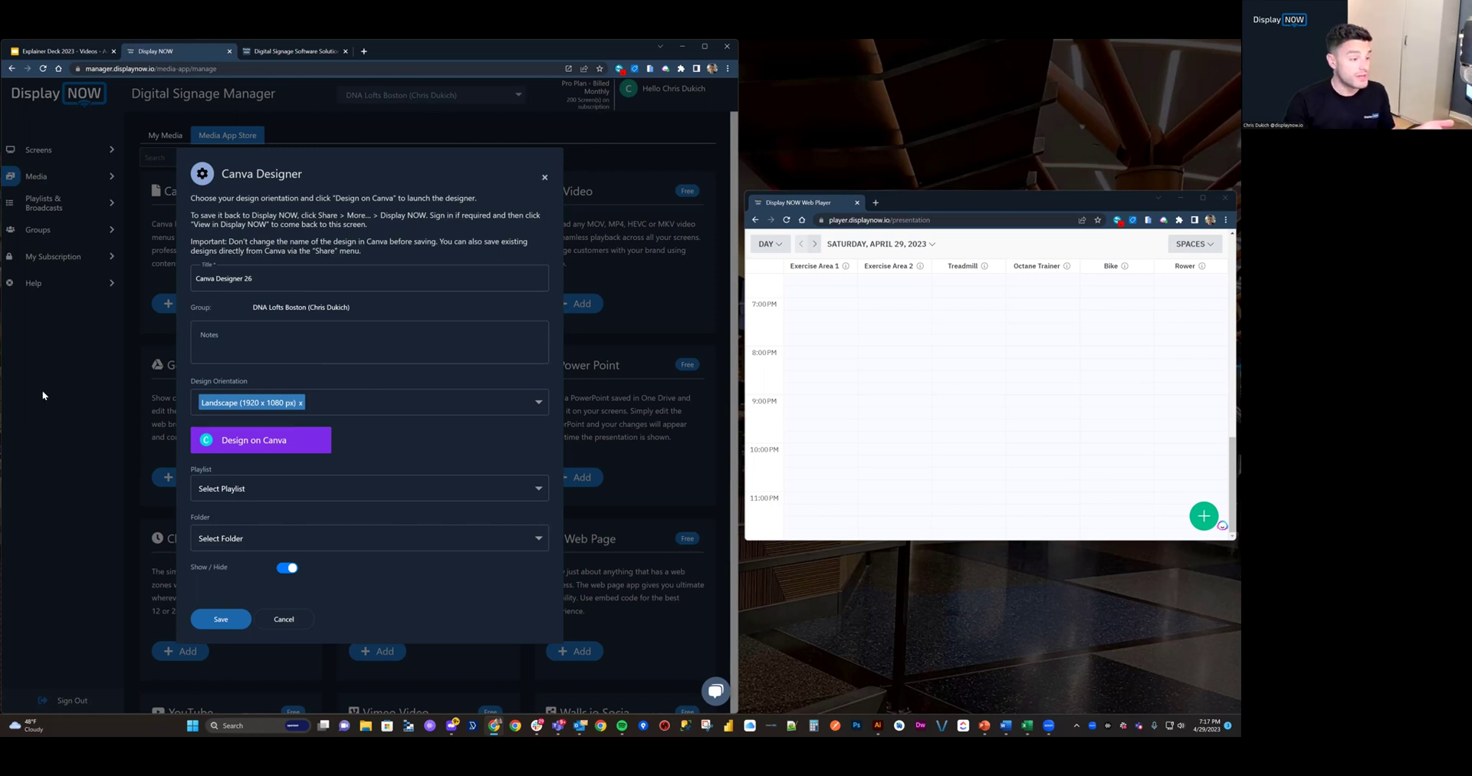
click(357, 405)
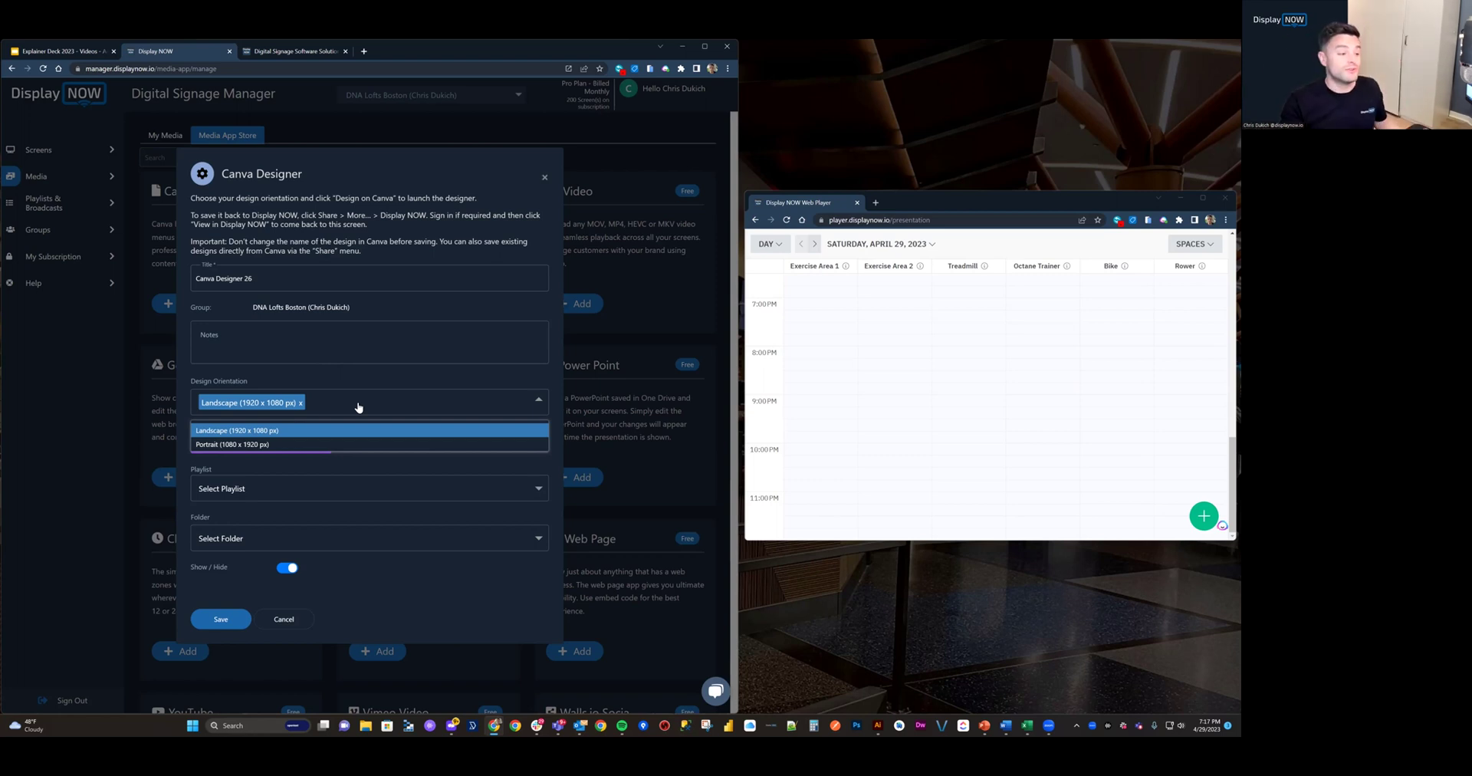
click(392, 381)
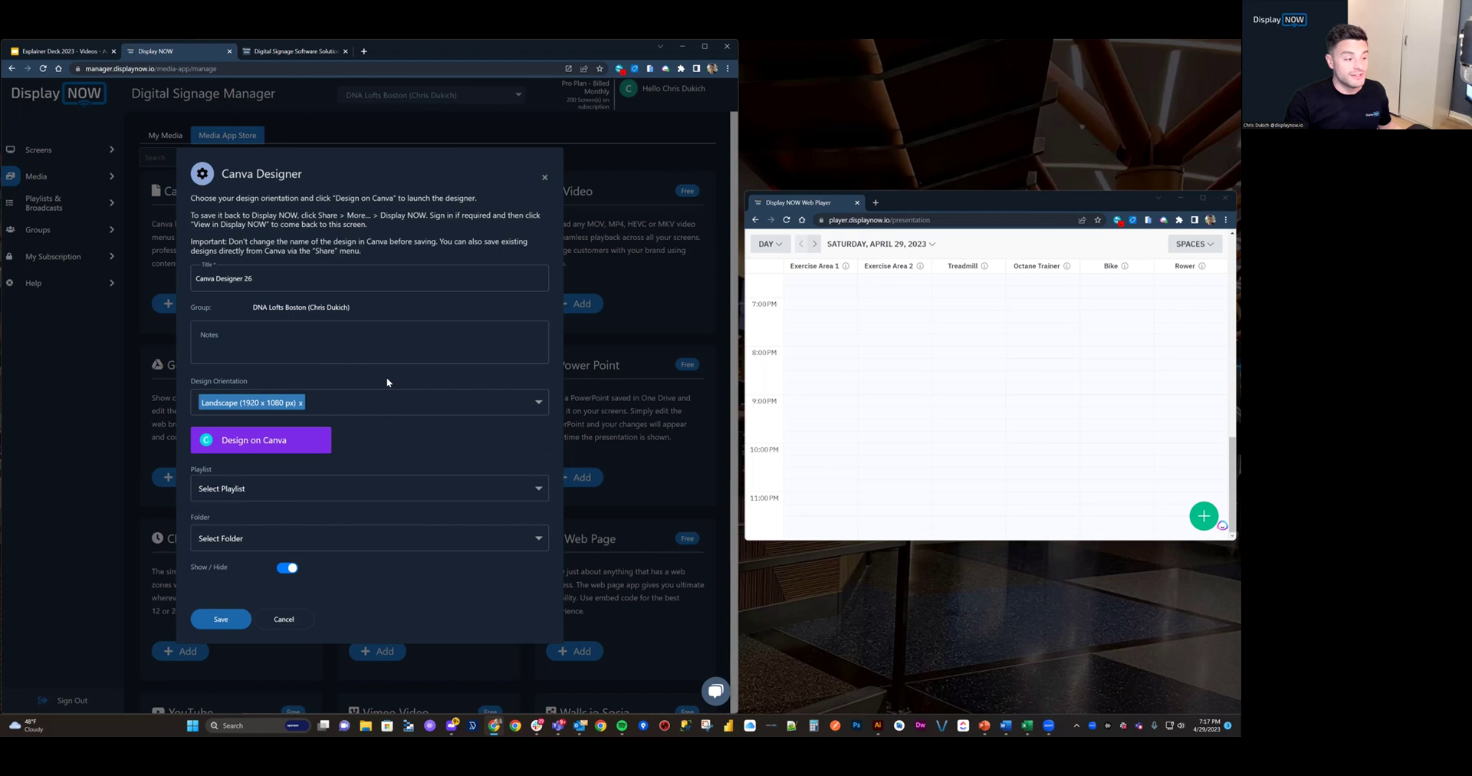
click(293, 443)
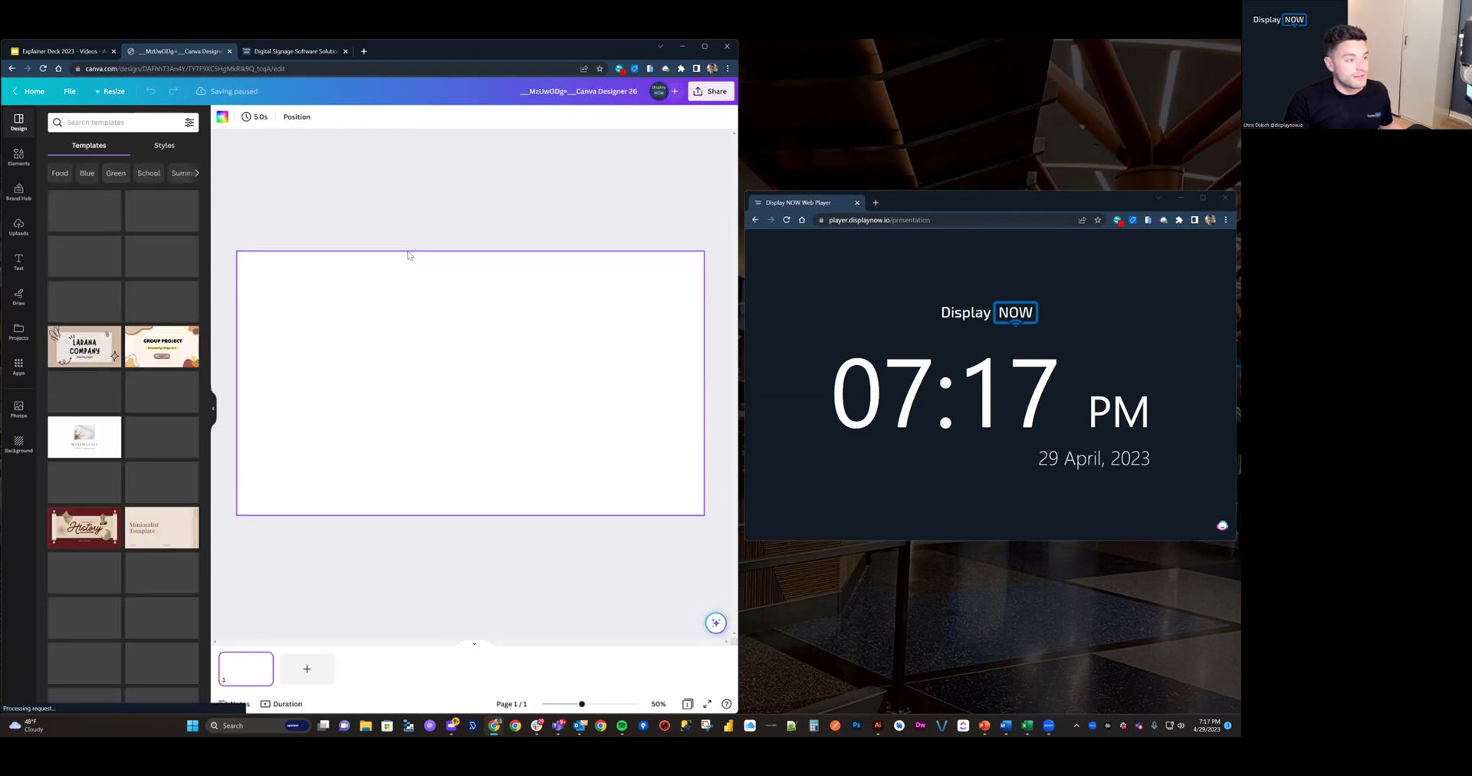
Search the Canva templates for "gym" and apply the first page of the Red Black Minimalist Gym Presentation.
click(85, 122)
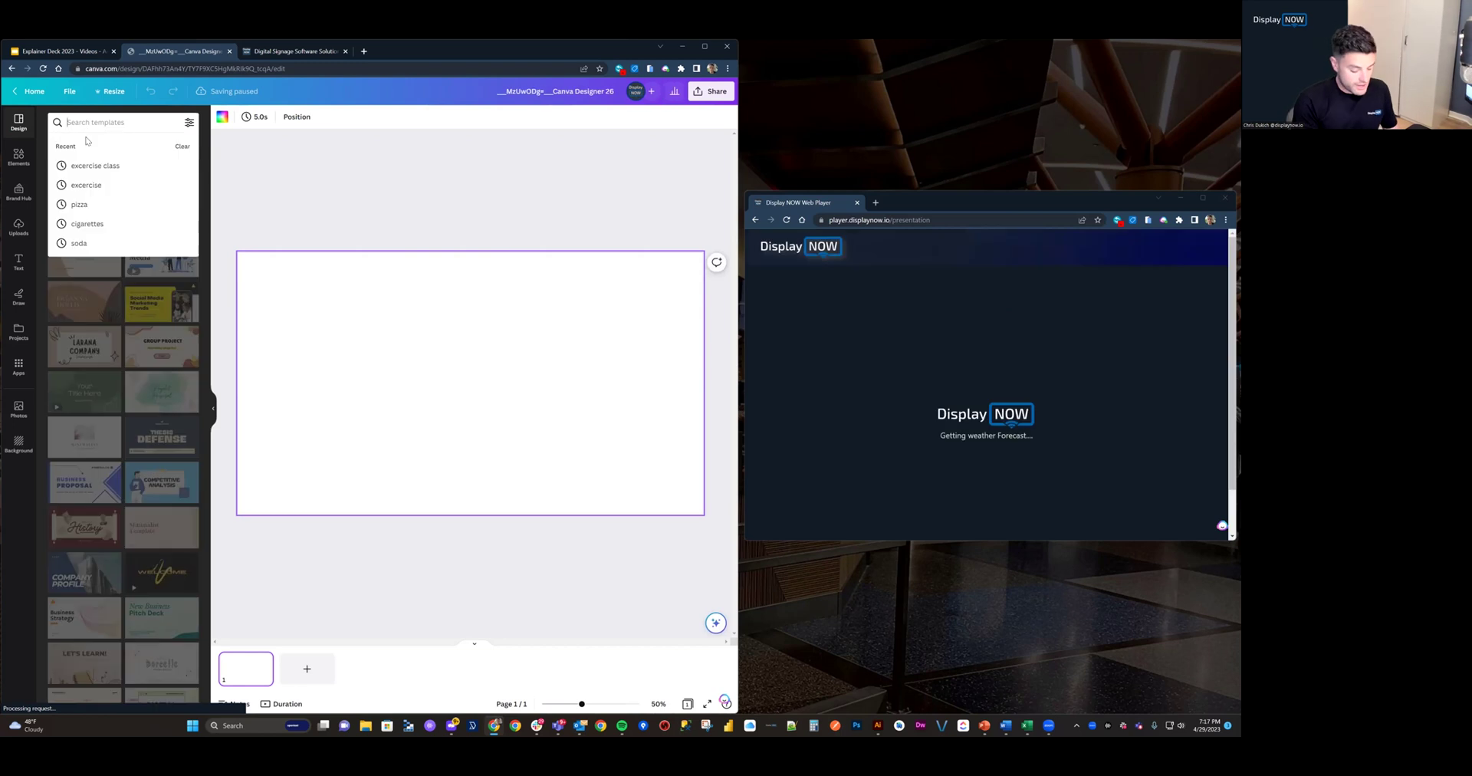
text(gym)
key(Return)
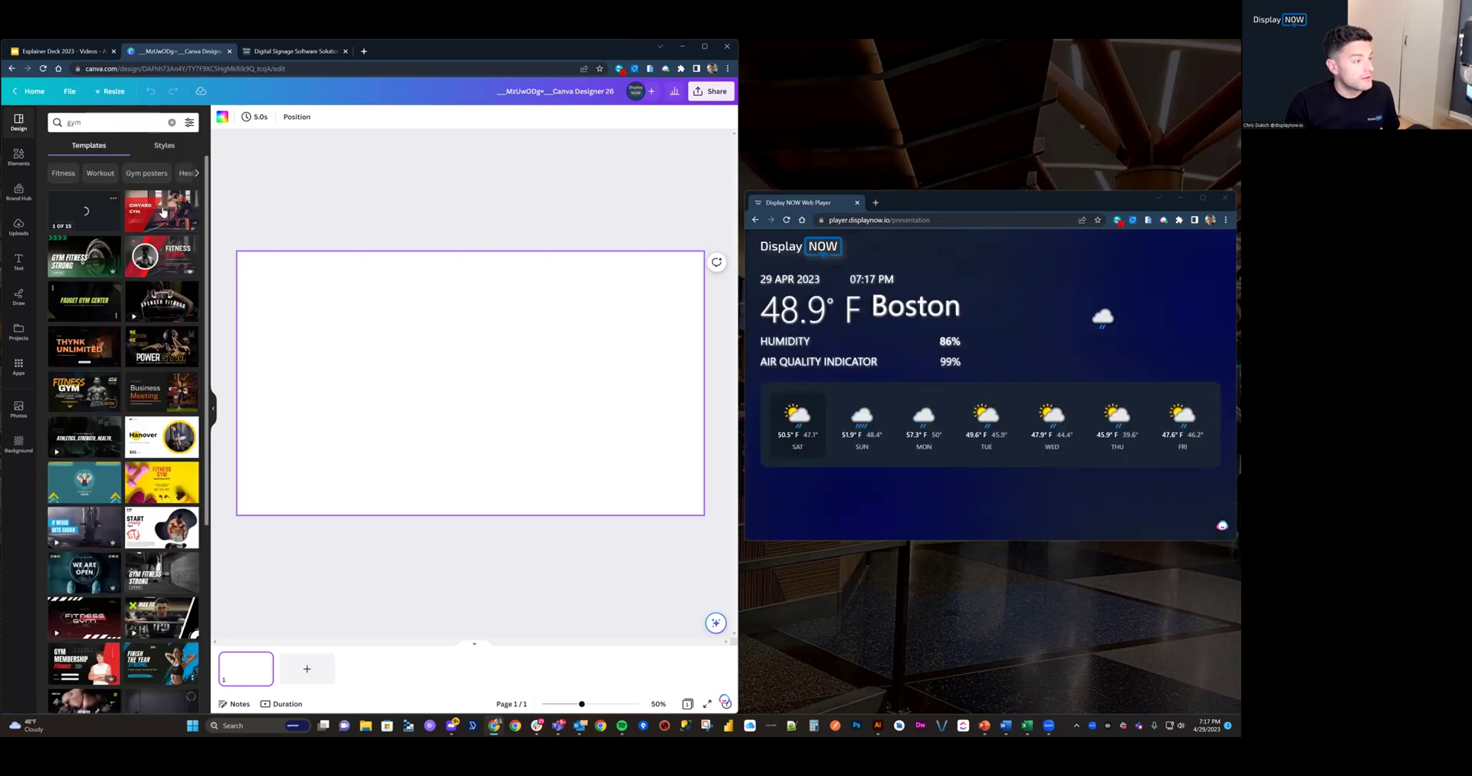
click(162, 211)
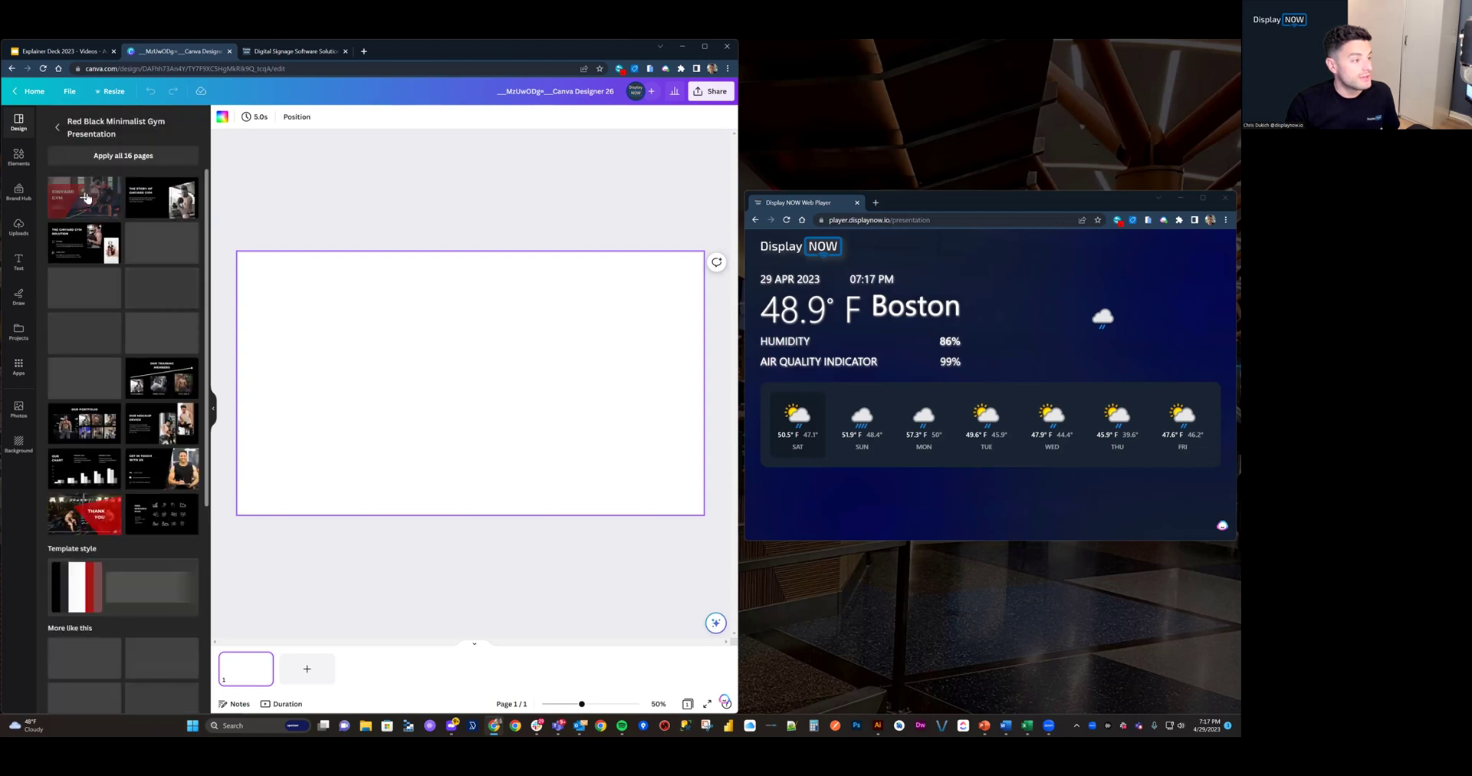
click(84, 197)
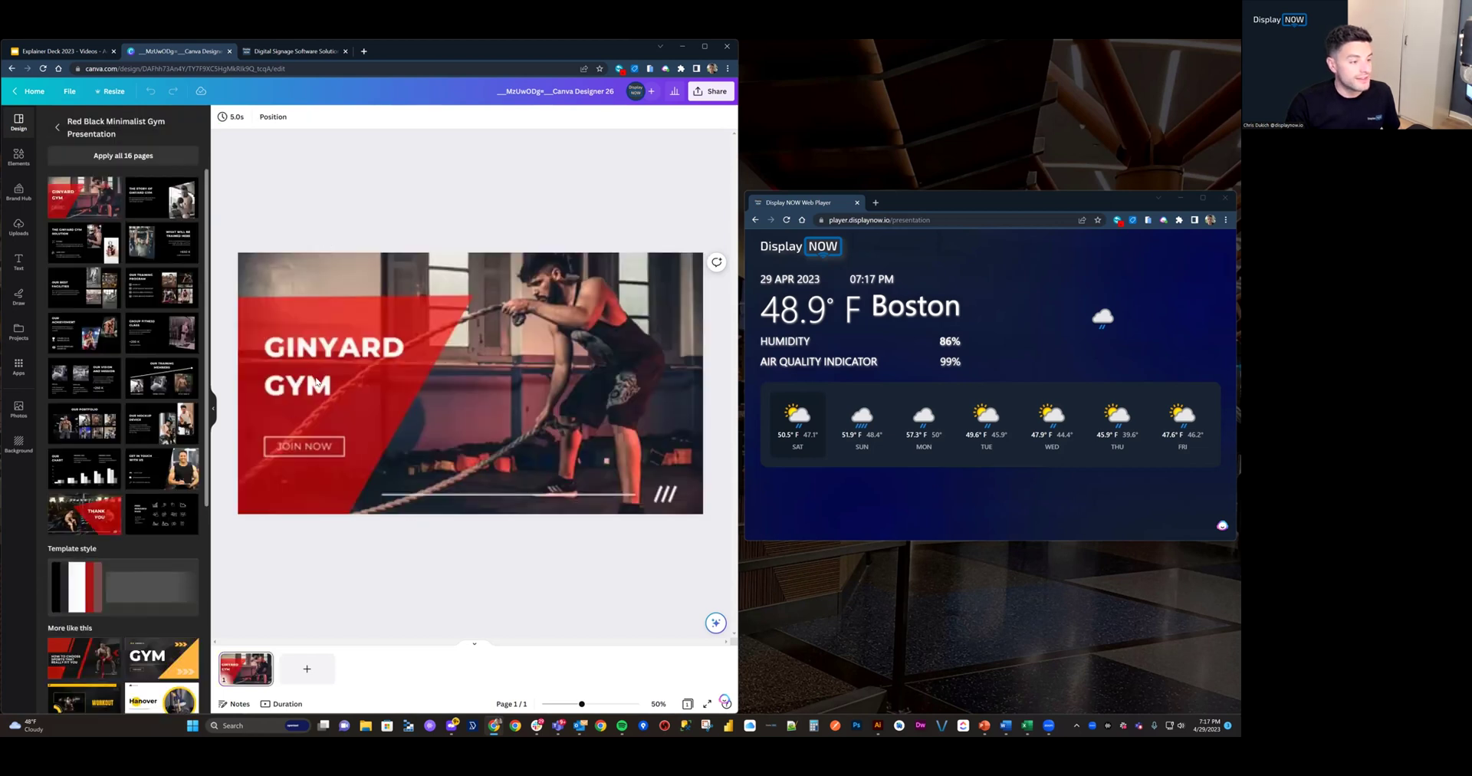
Replace the design's heading with the gym owner's first name in possessive form, followed by GYM on a second line.
click(310, 346)
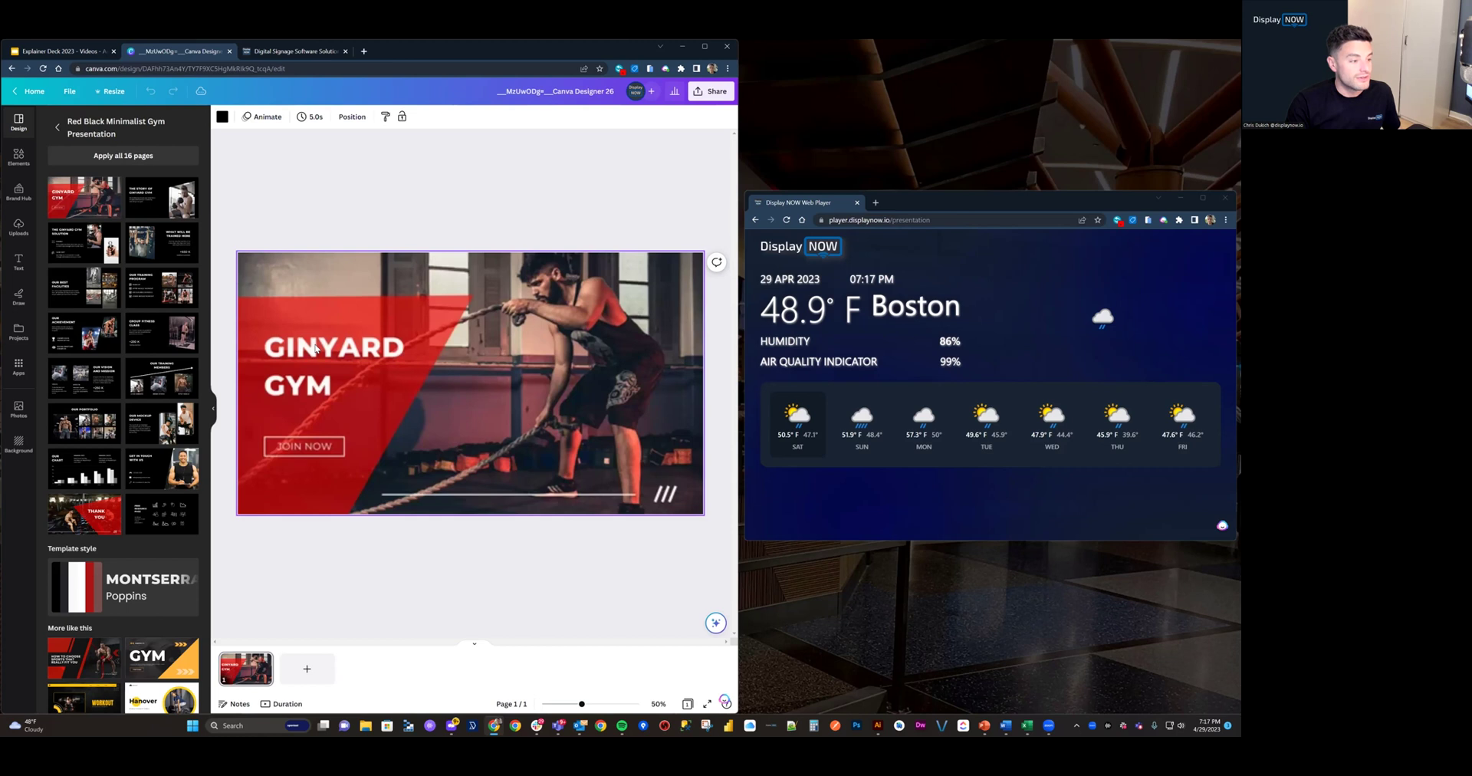
click(316, 349)
key(ctrl+a)
text(CHRIS)
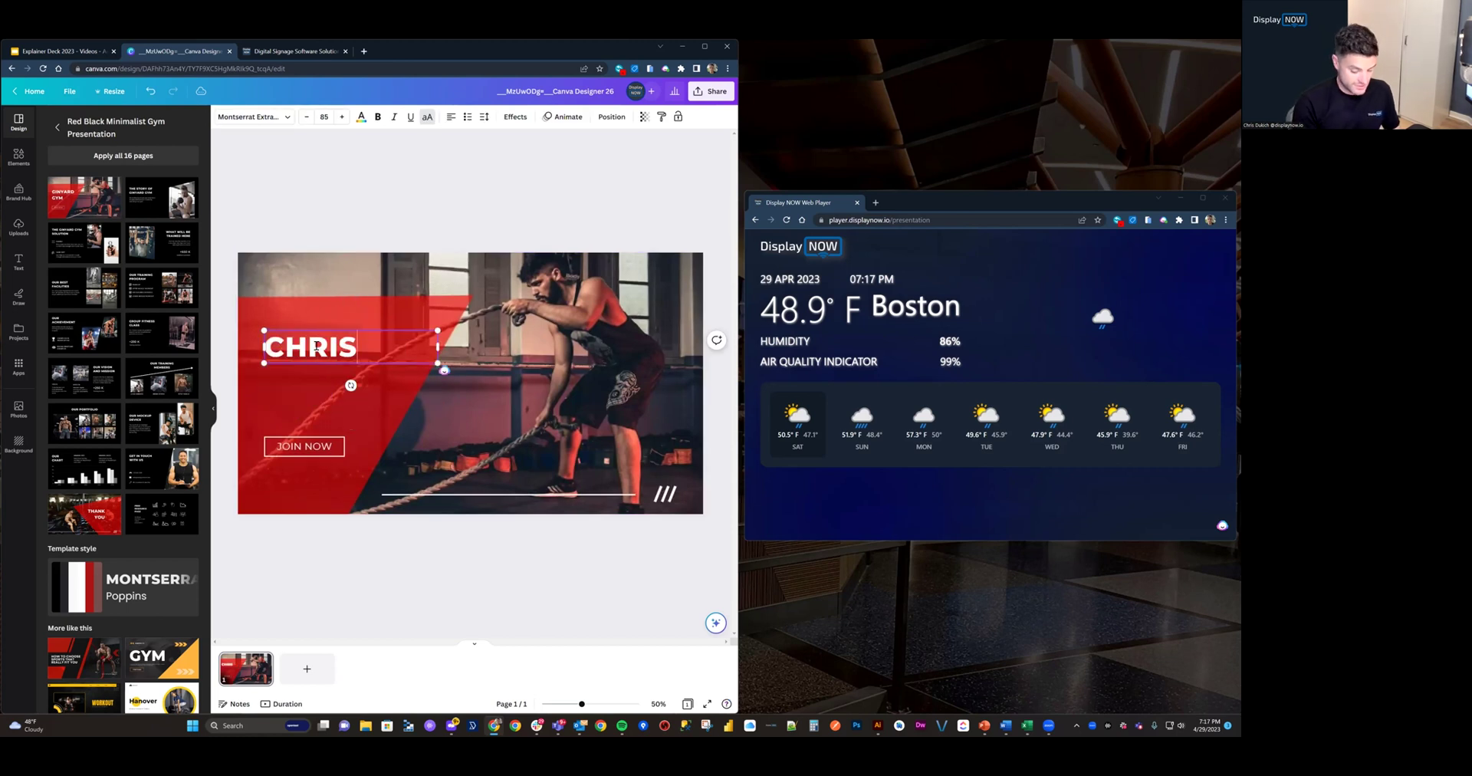
text(')
key(Return)
text(GYNM)
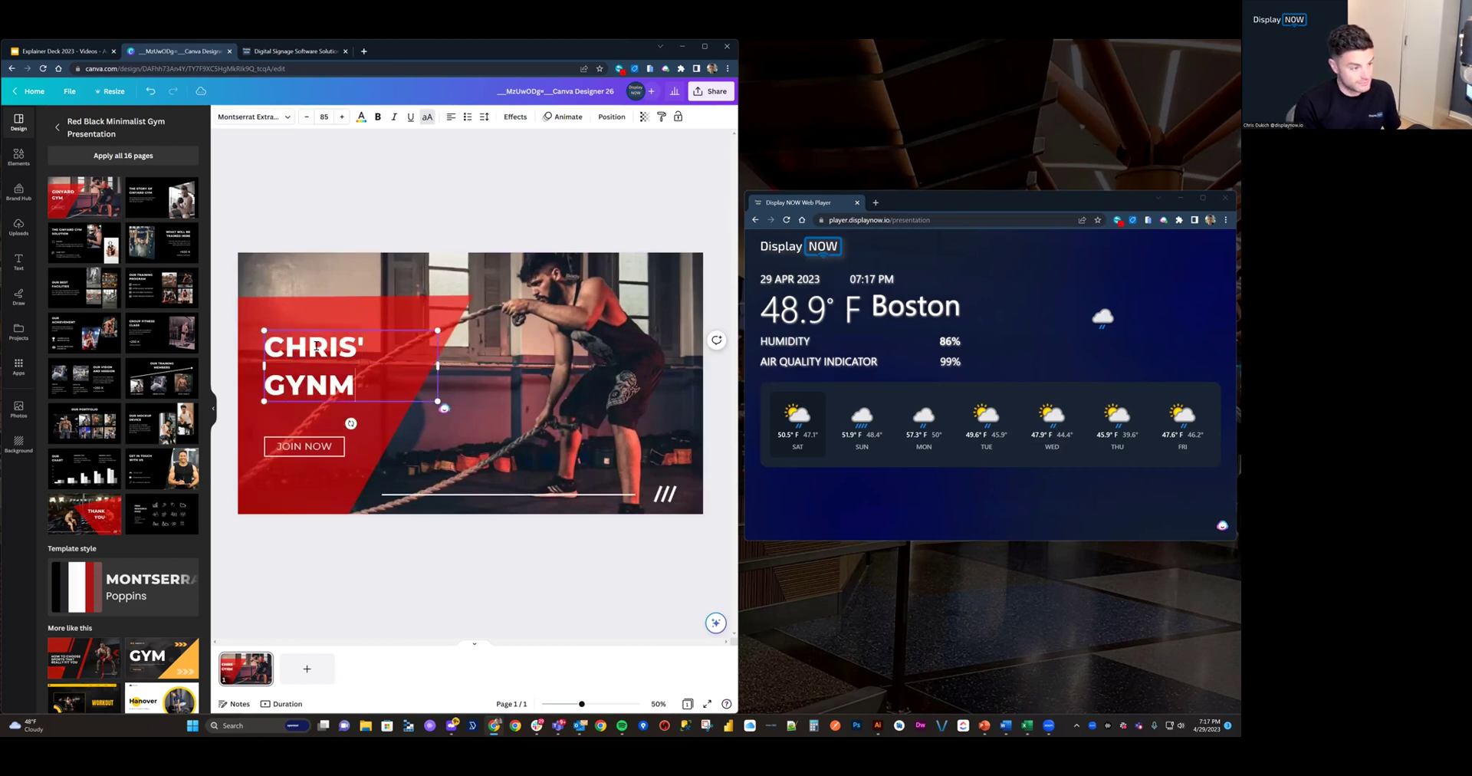
key(BackSpace)
key(BackSpace)
text(M)
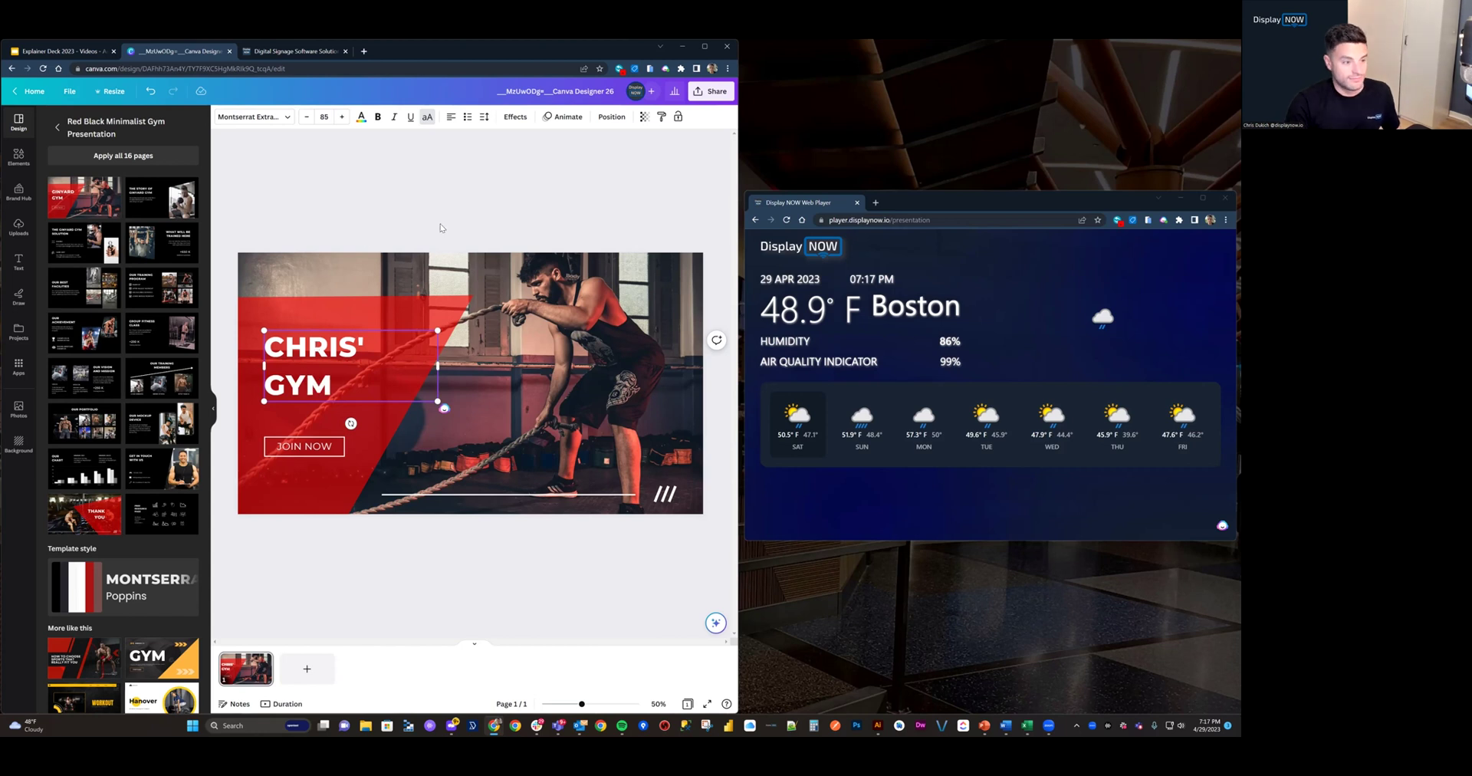
click(571, 173)
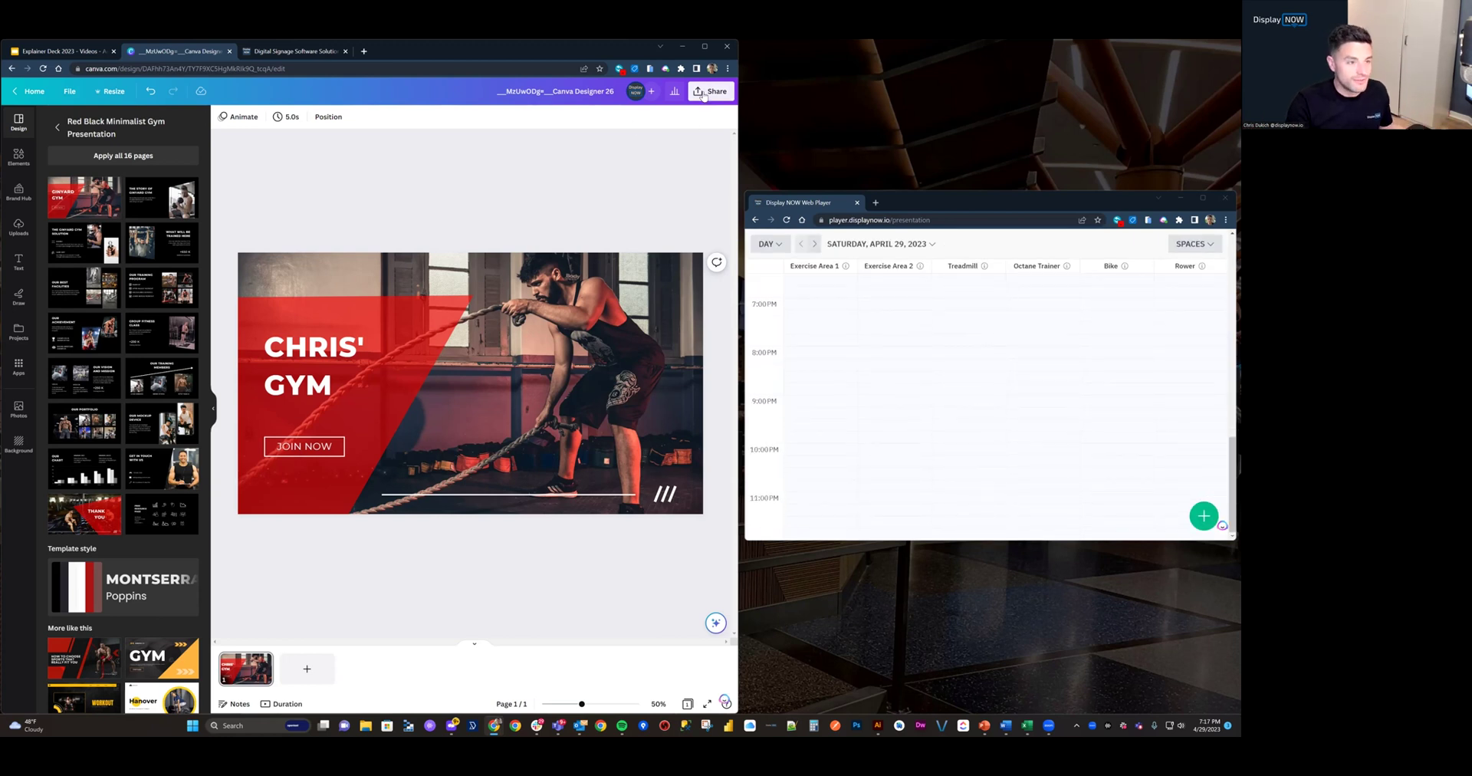
Locate Display NOW among all of the design's sharing options and return to the main share options.
click(703, 93)
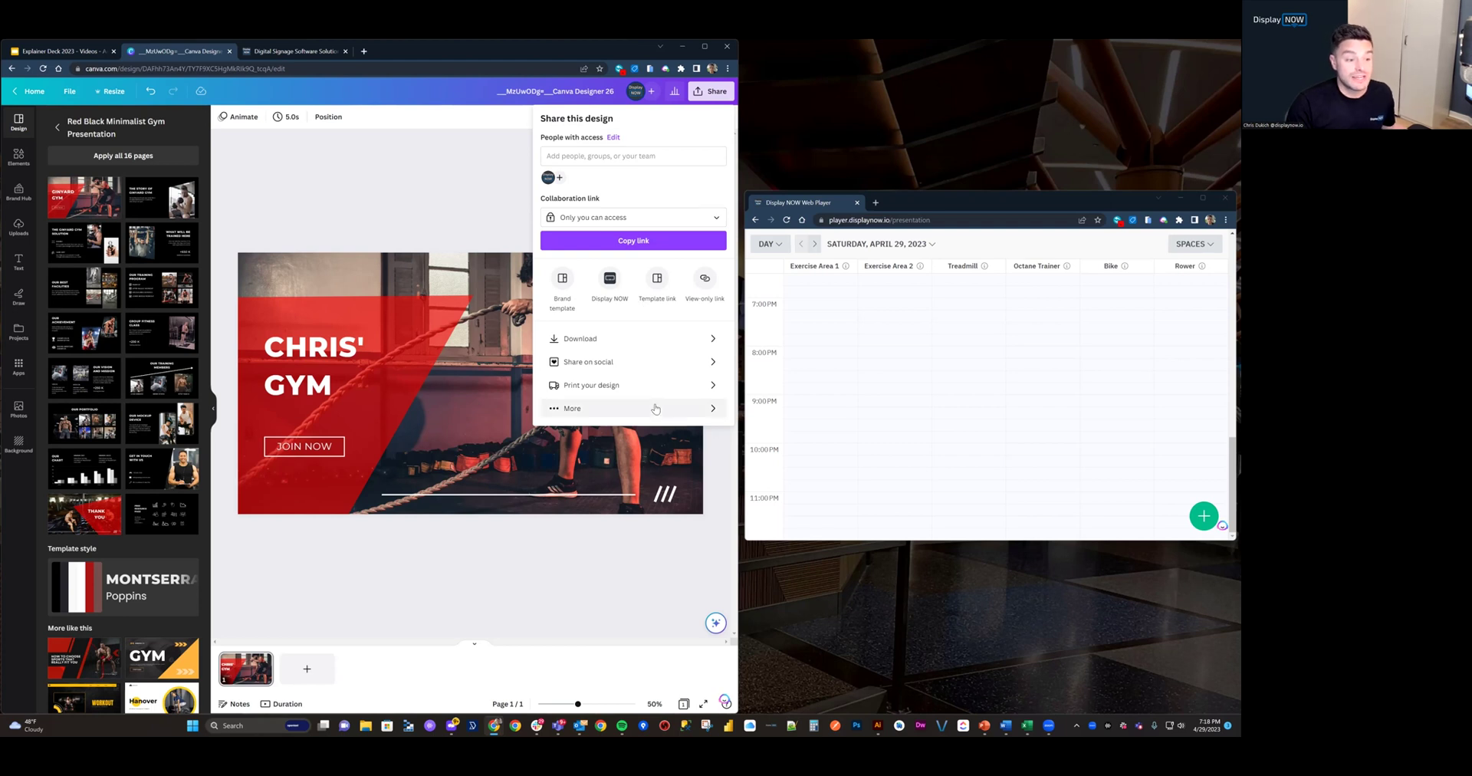
click(656, 408)
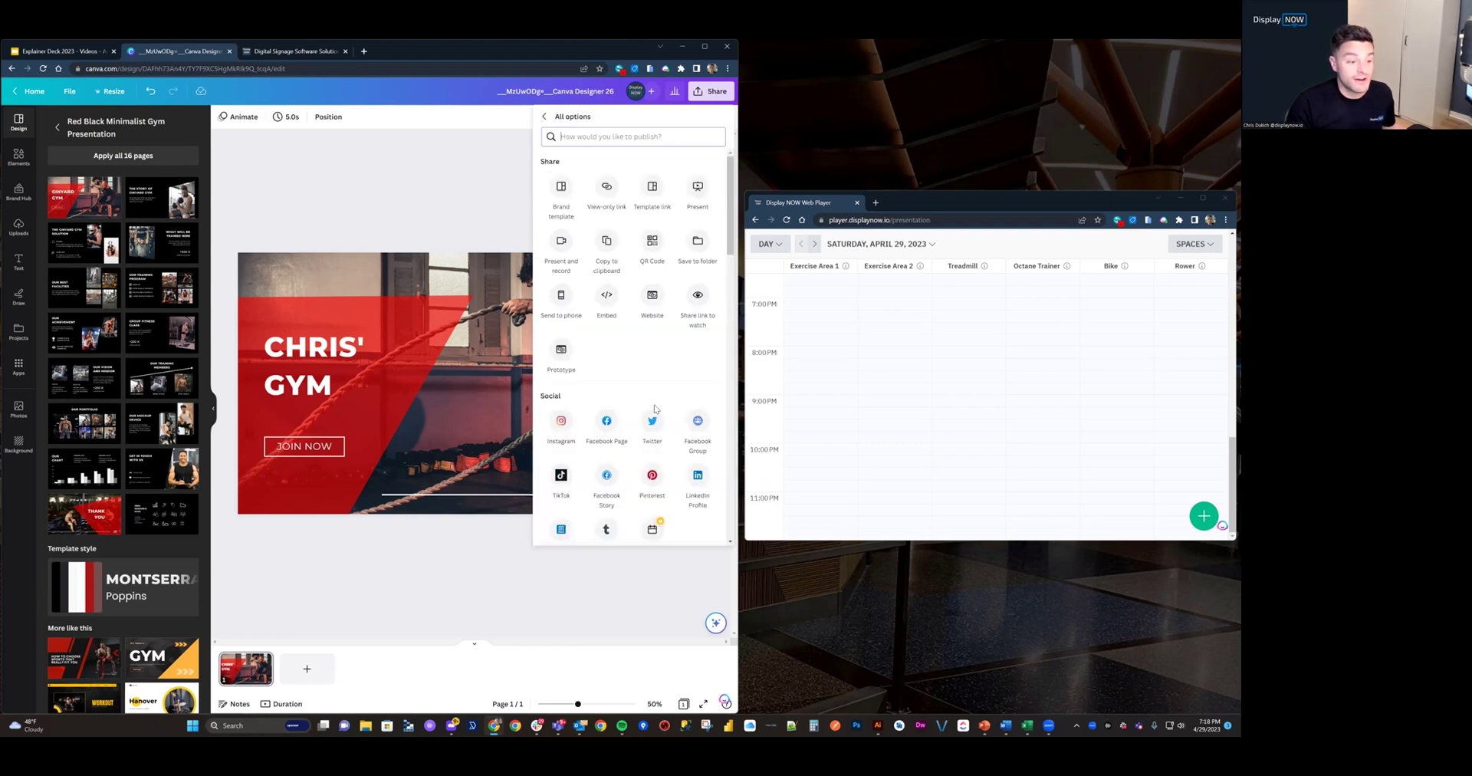
scroll(655, 407, down, 2)
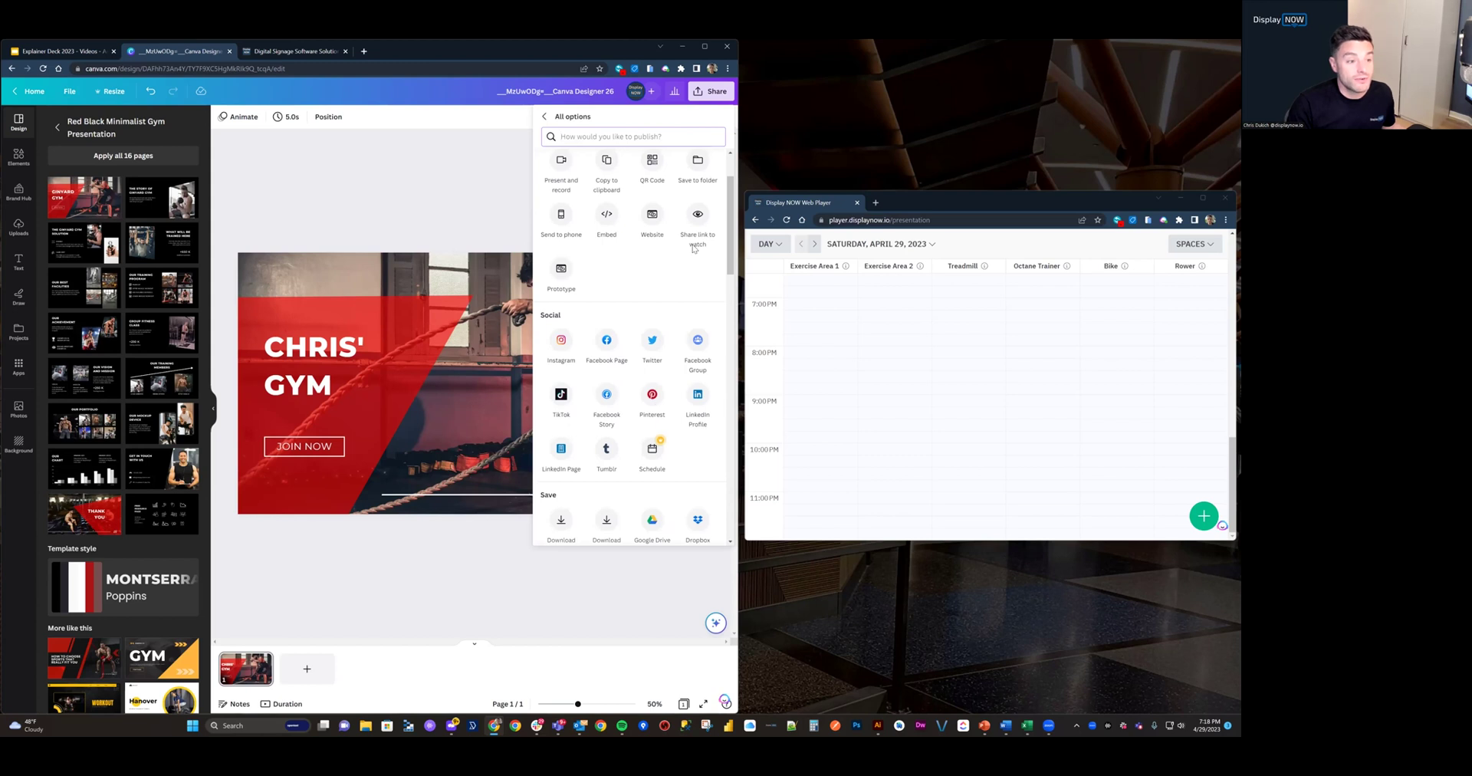
scroll(694, 256, down, 4)
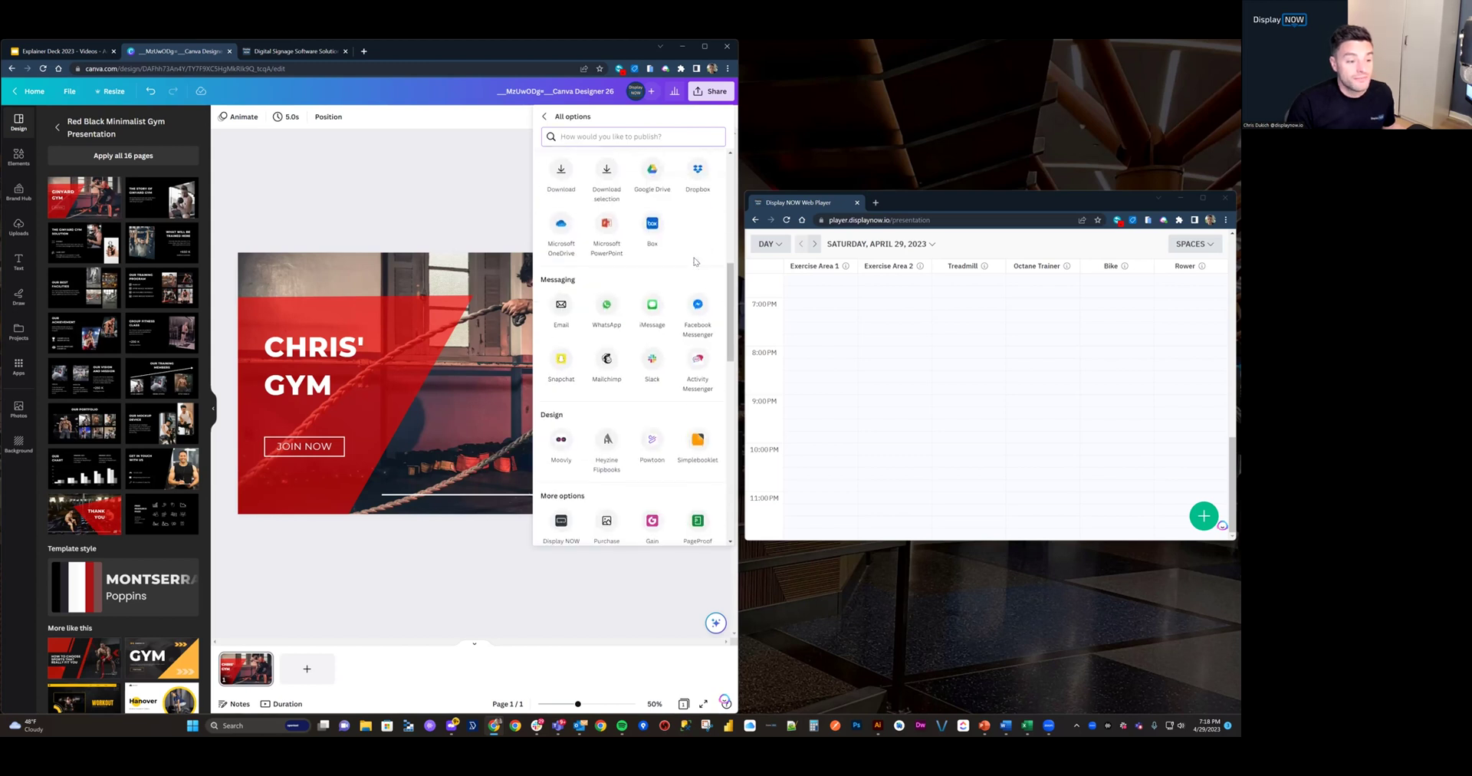
scroll(694, 262, down, 2)
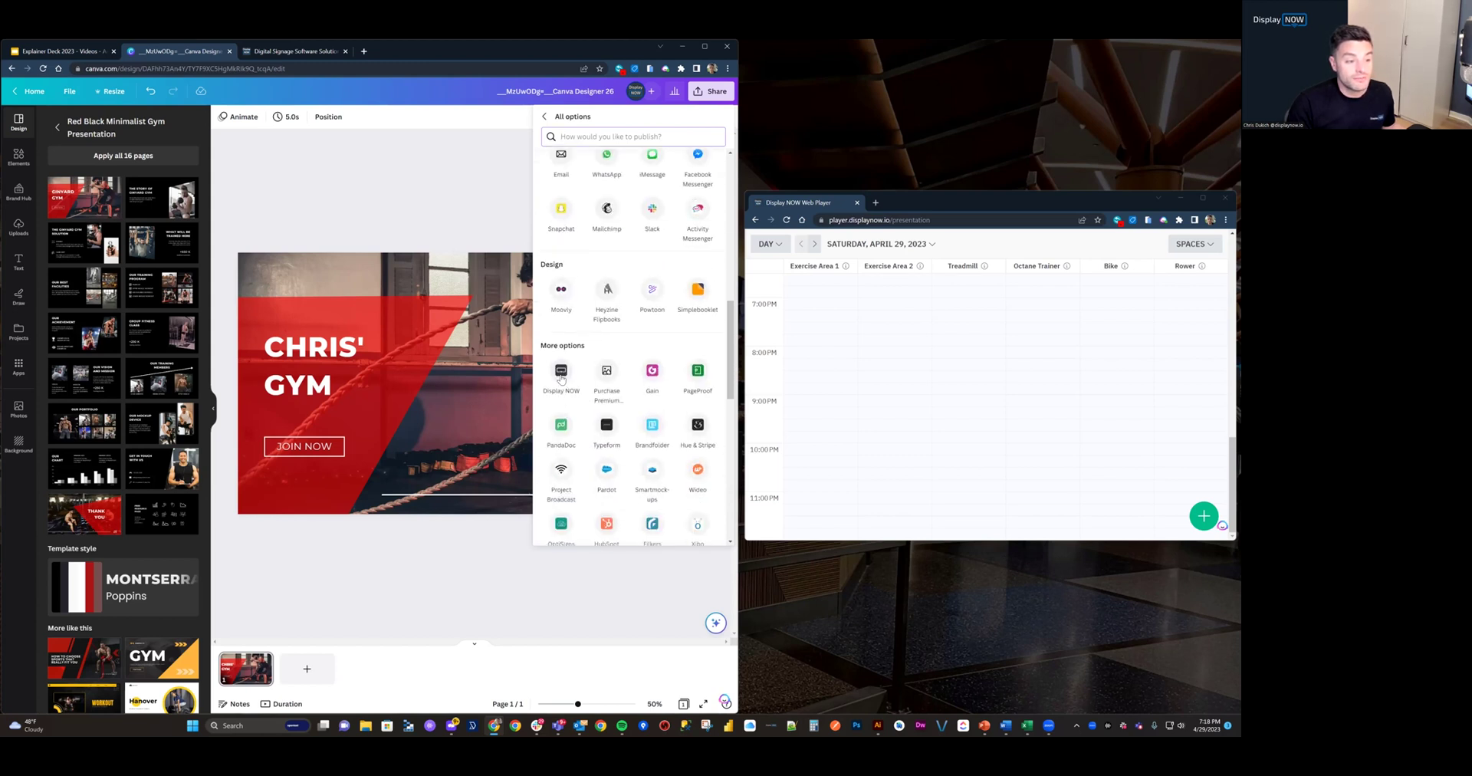
drag(730, 348, 731, 176)
click(542, 117)
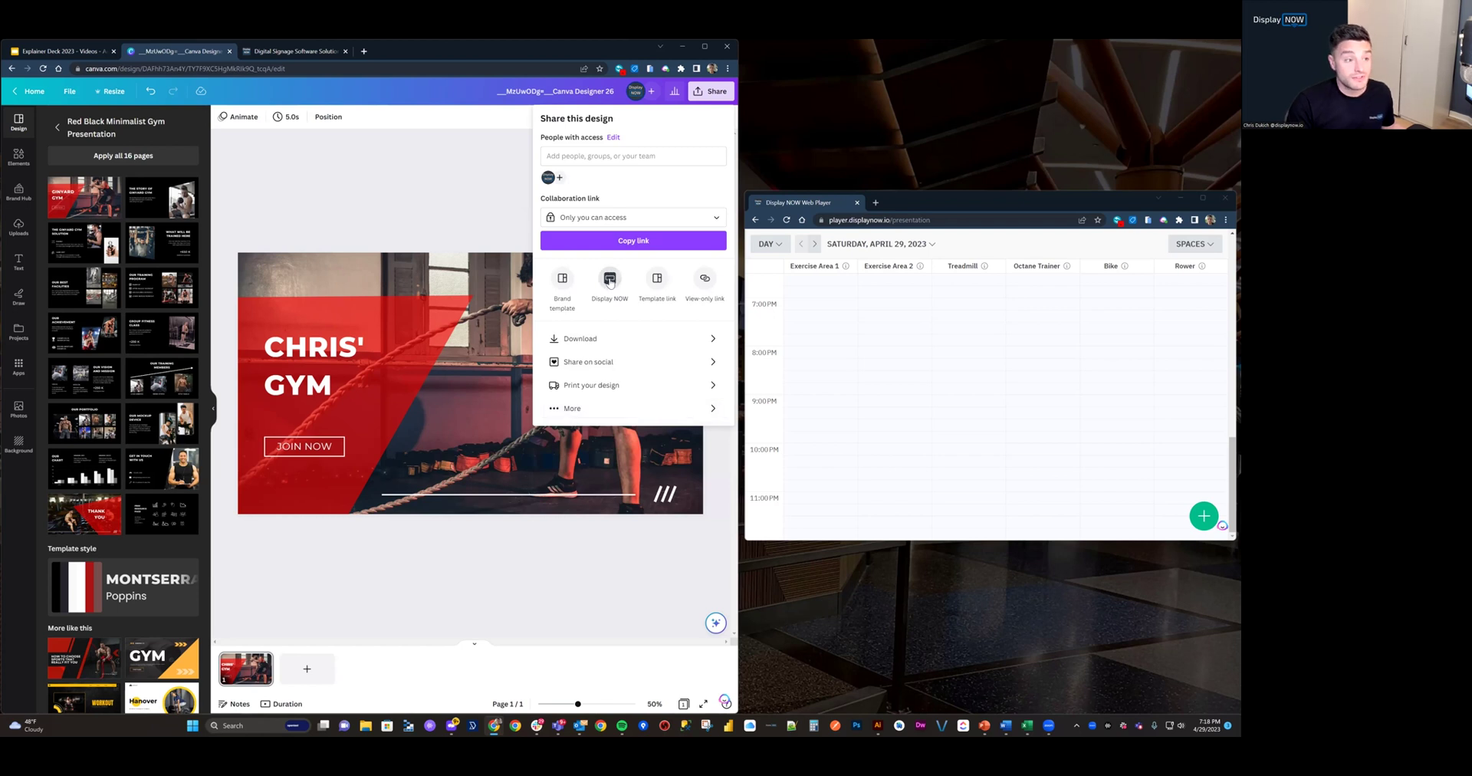
Save the gym design to Display NOW as a JPG and view the saved item in Display NOW.
click(611, 281)
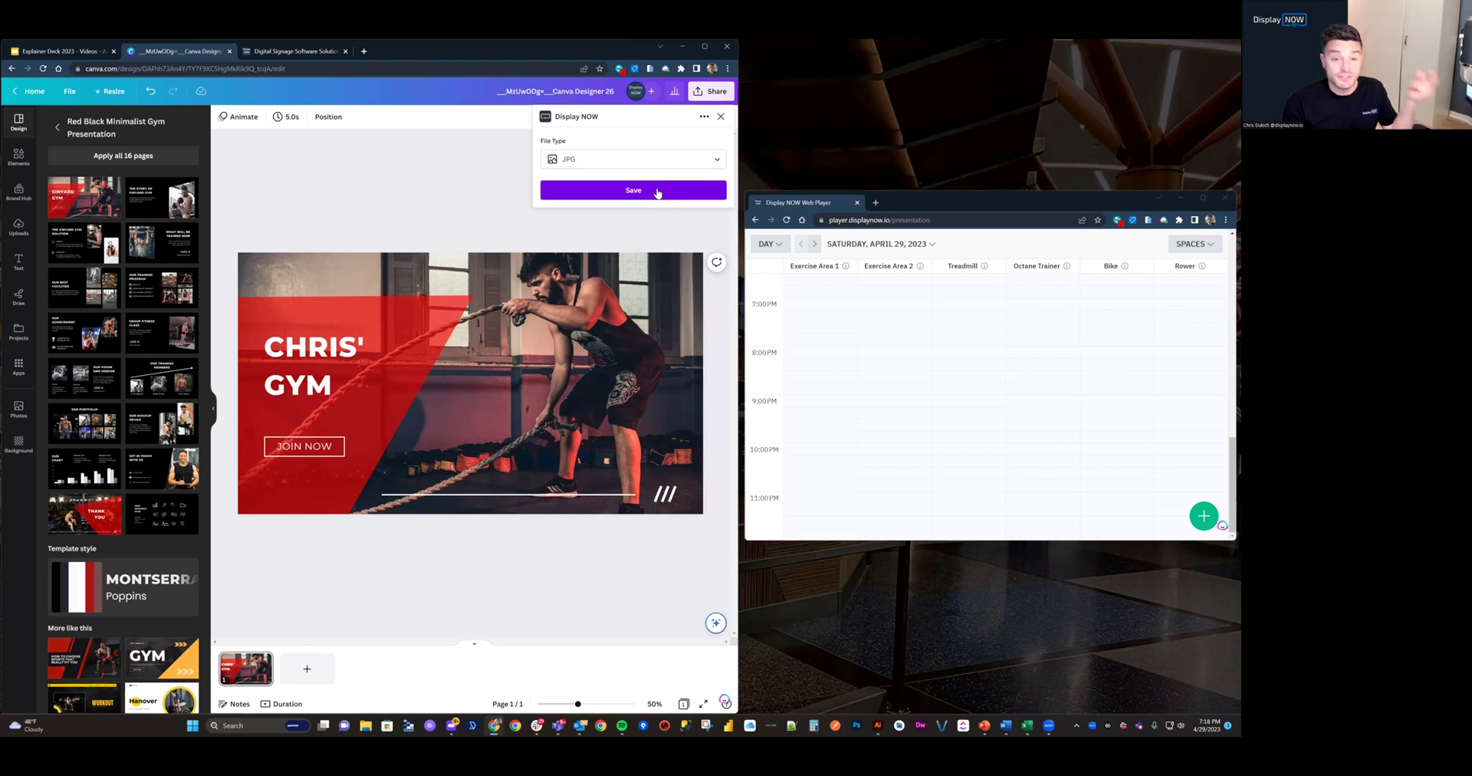
click(657, 191)
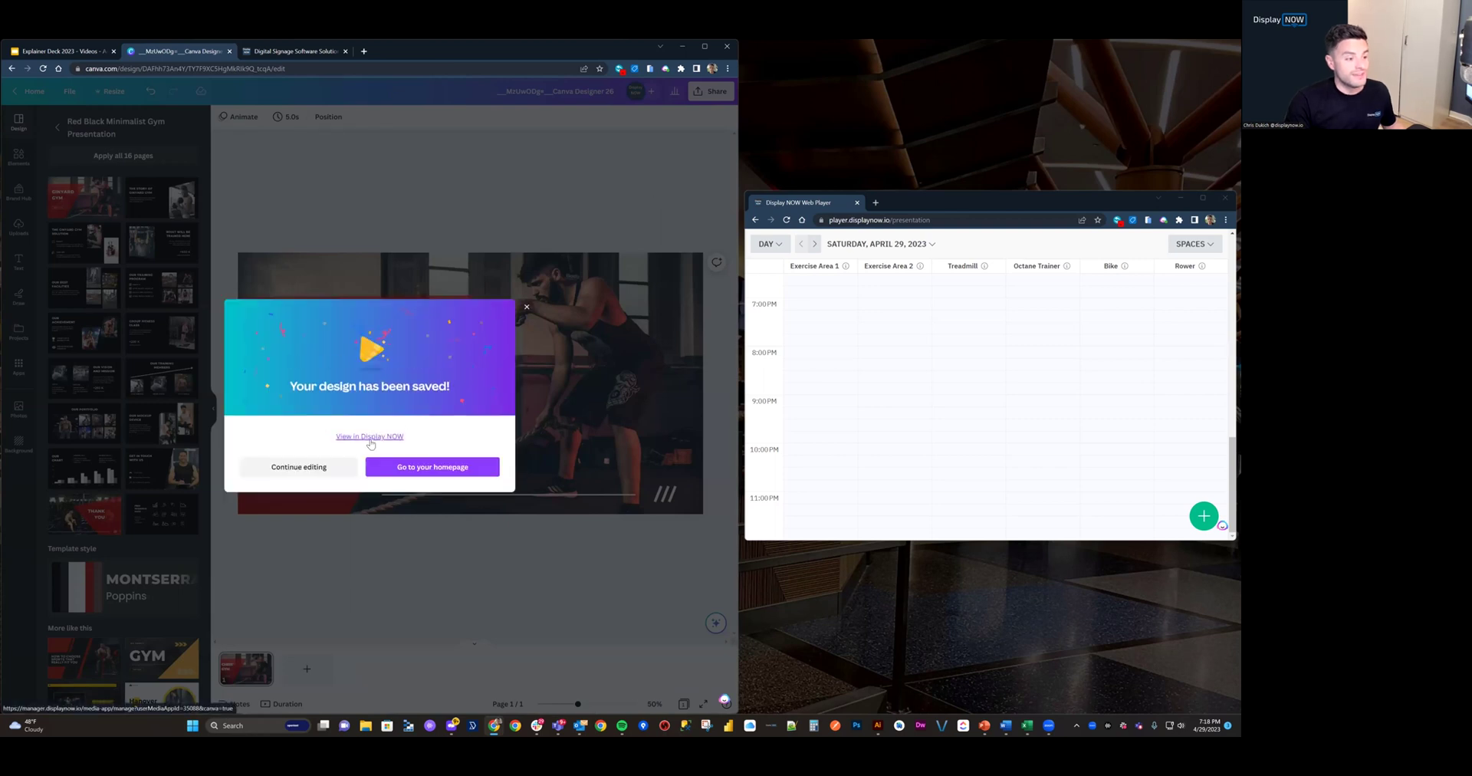
click(370, 437)
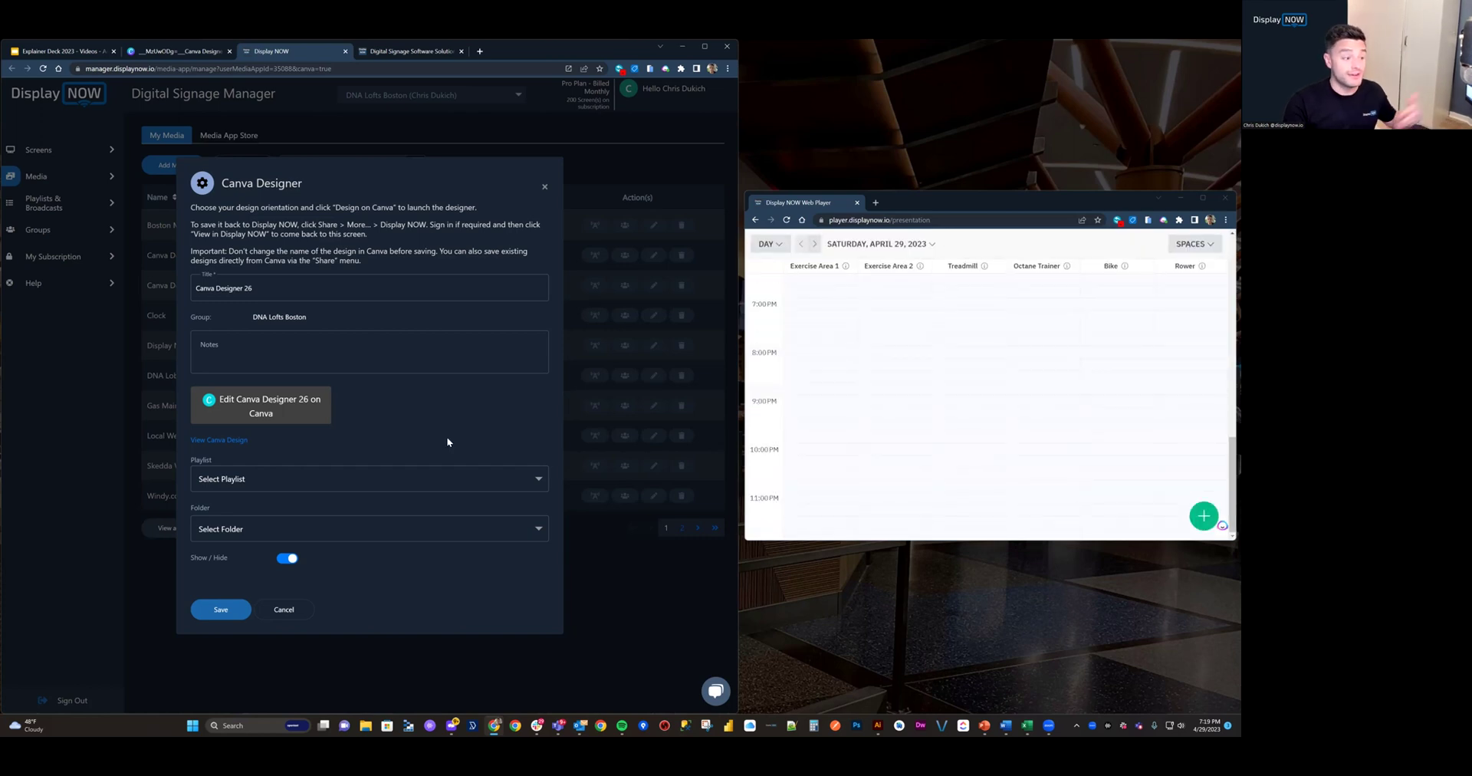
Assign the Canva design to the Wellness Center playlist, save it and open that playlist for editing.
click(306, 486)
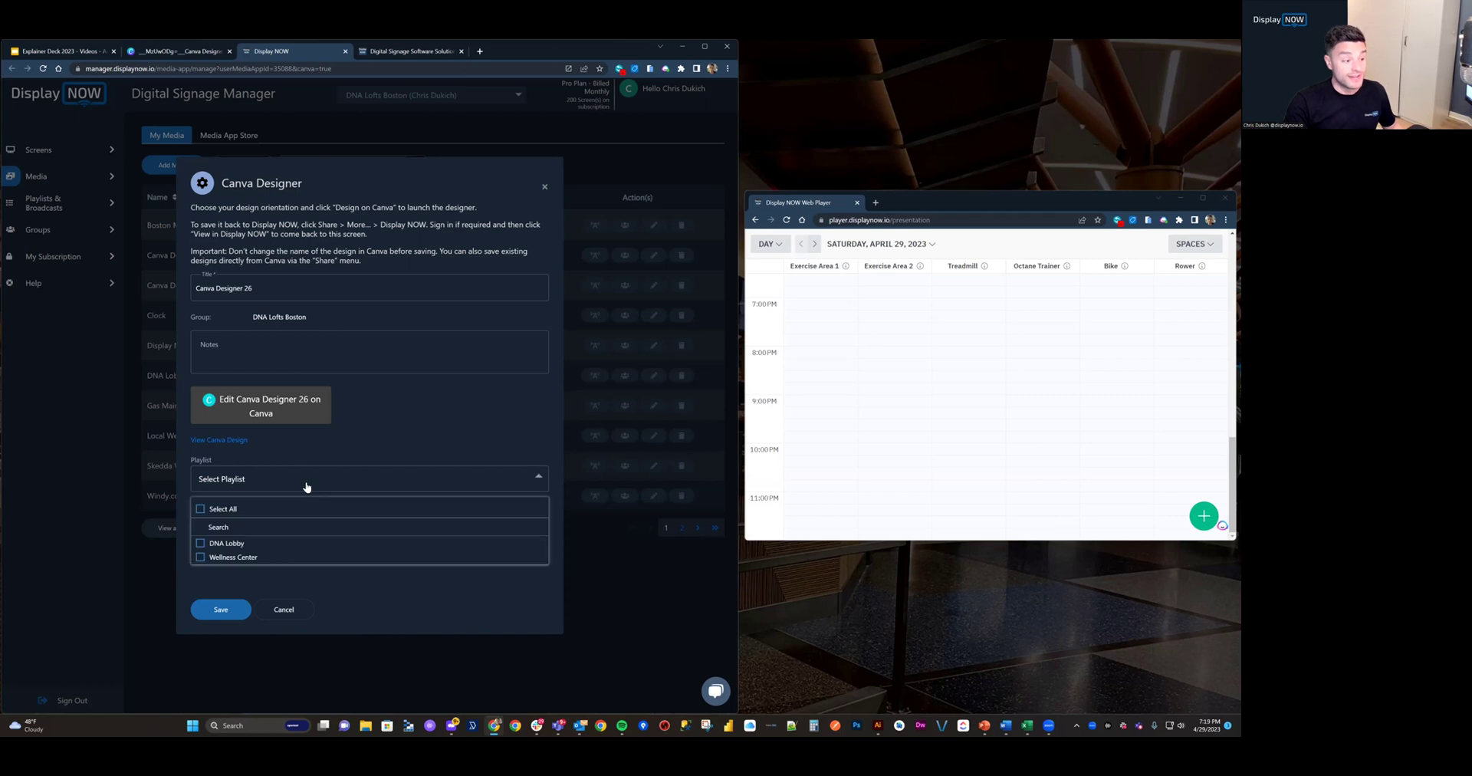
click(229, 557)
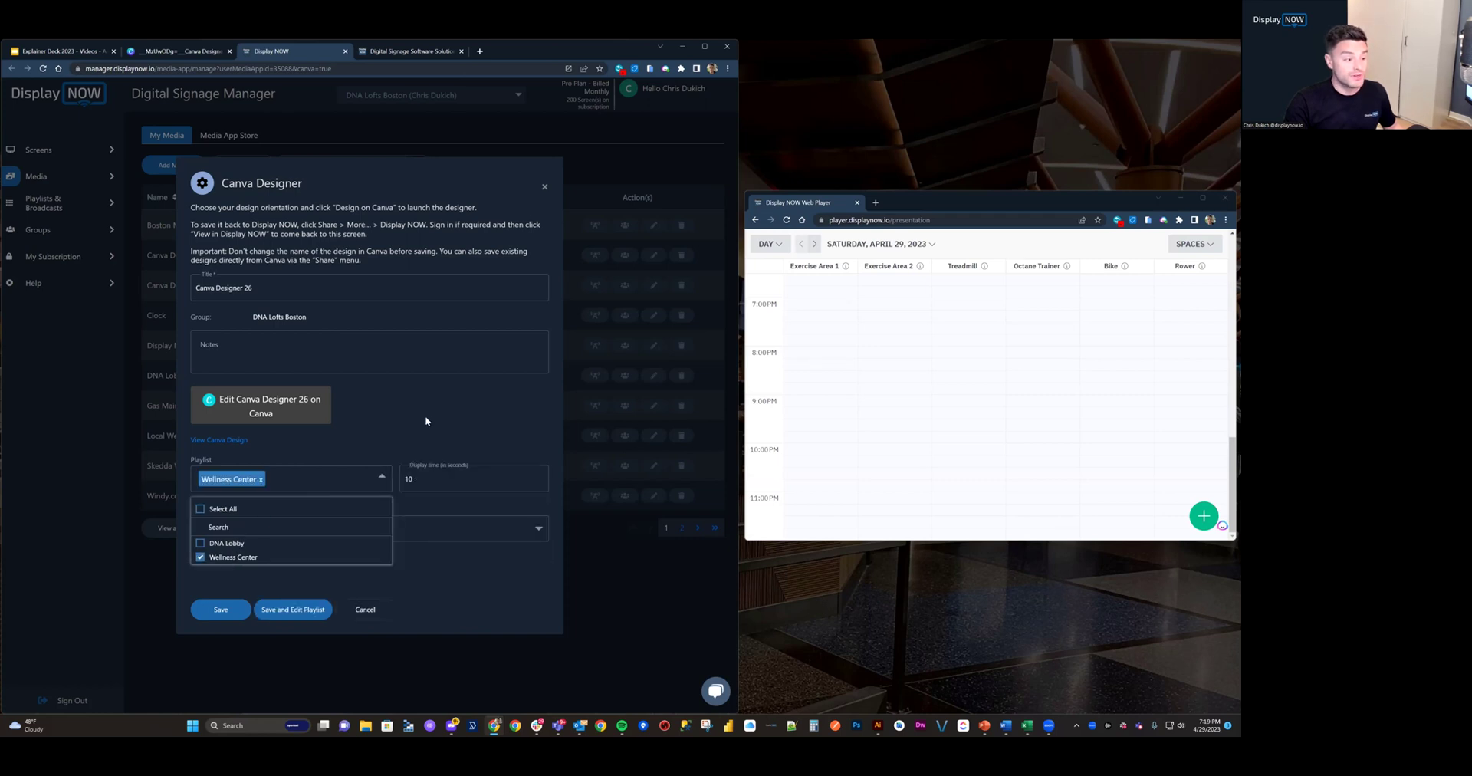
click(427, 479)
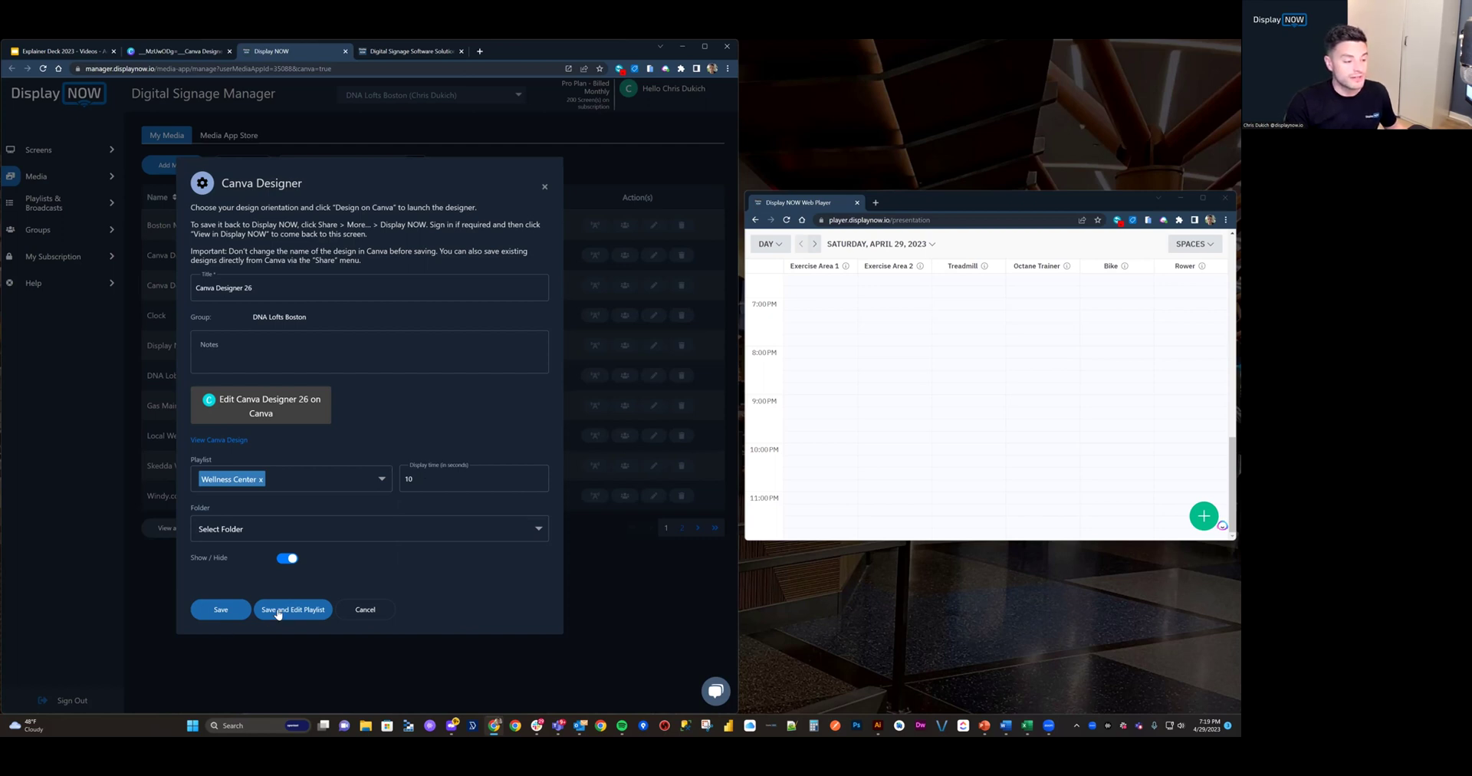
click(242, 529)
click(248, 529)
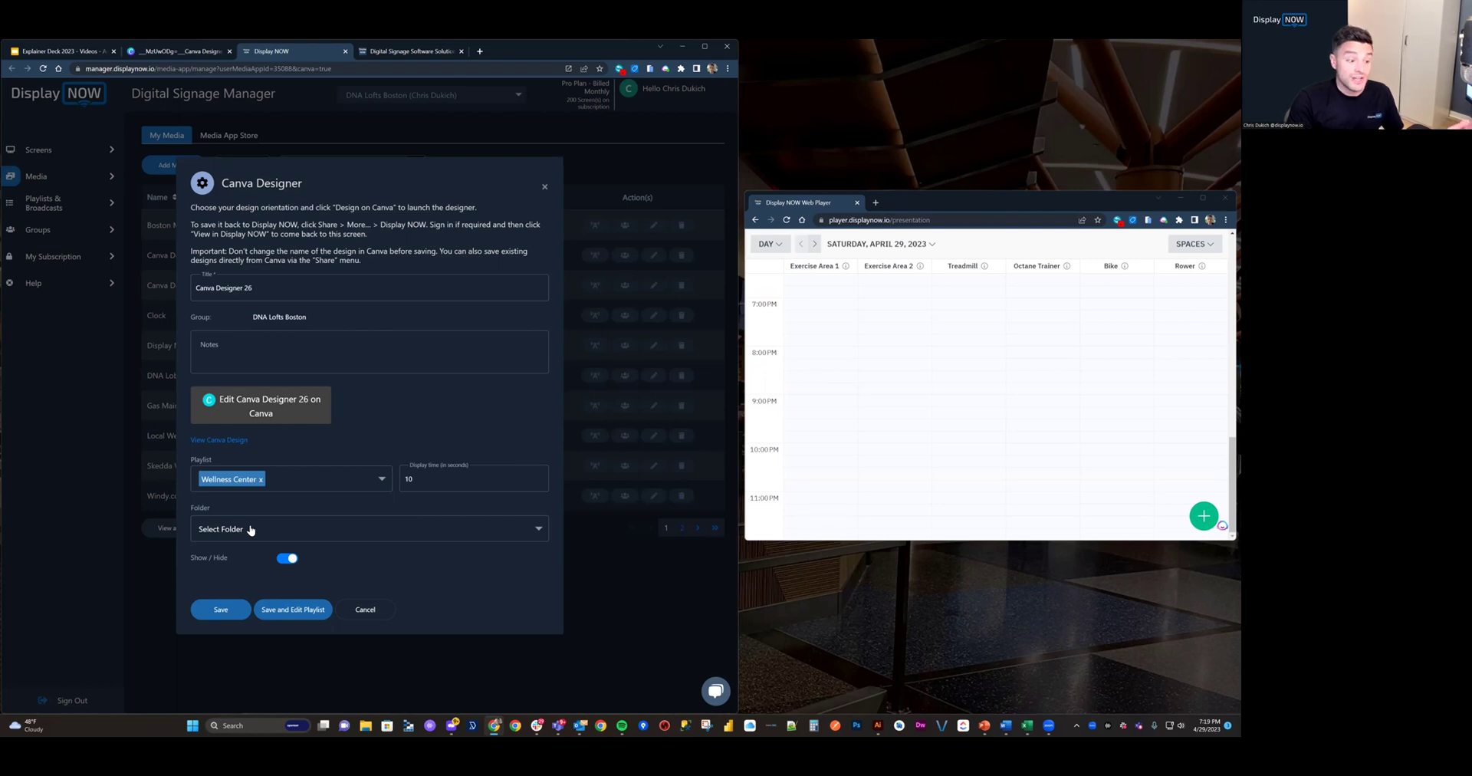
click(269, 615)
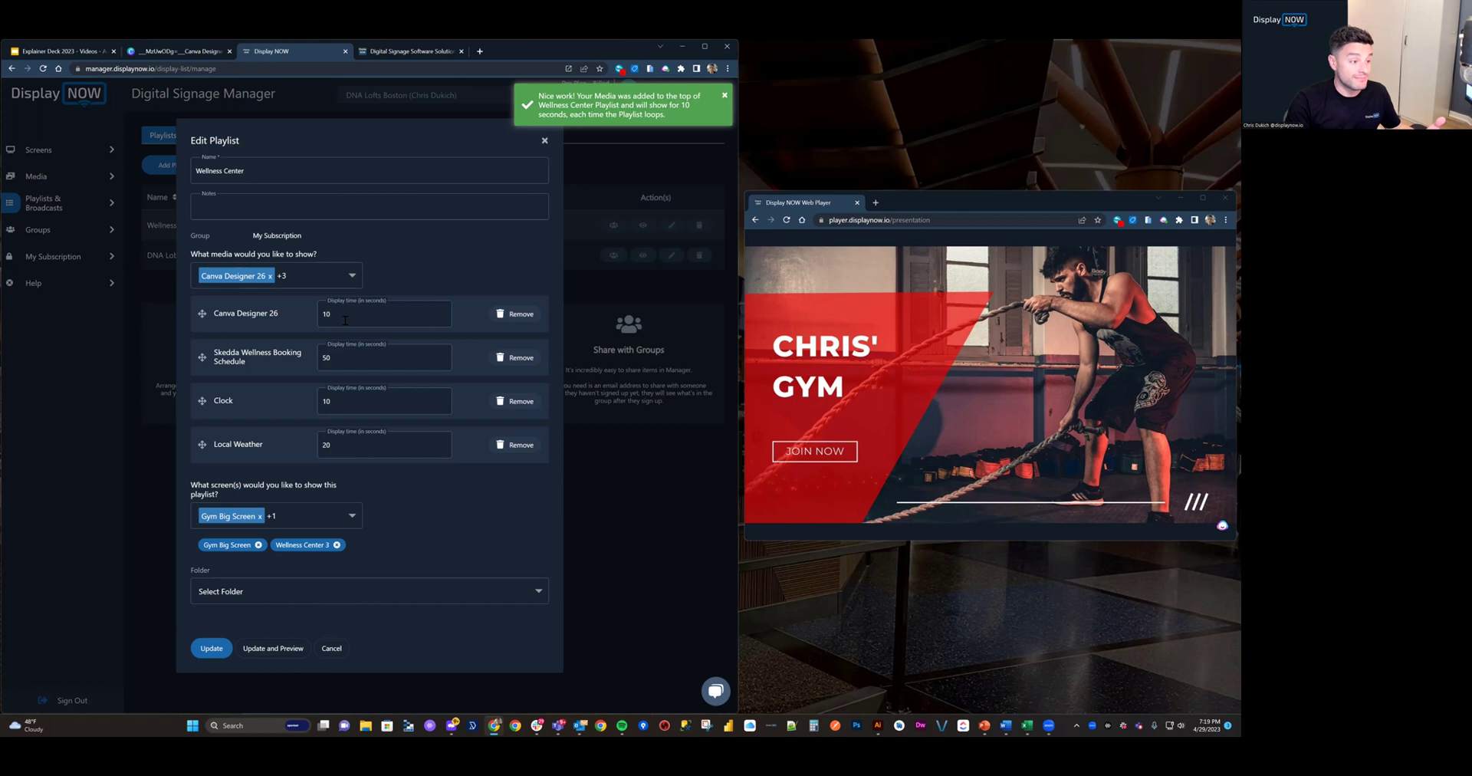
Remove the Canva Designer 26 item from the Wellness Center playlist and update the playlist.
mouse_move(197, 311)
mouse_down()
mouse_move(200, 371)
mouse_move(202, 311)
mouse_up()
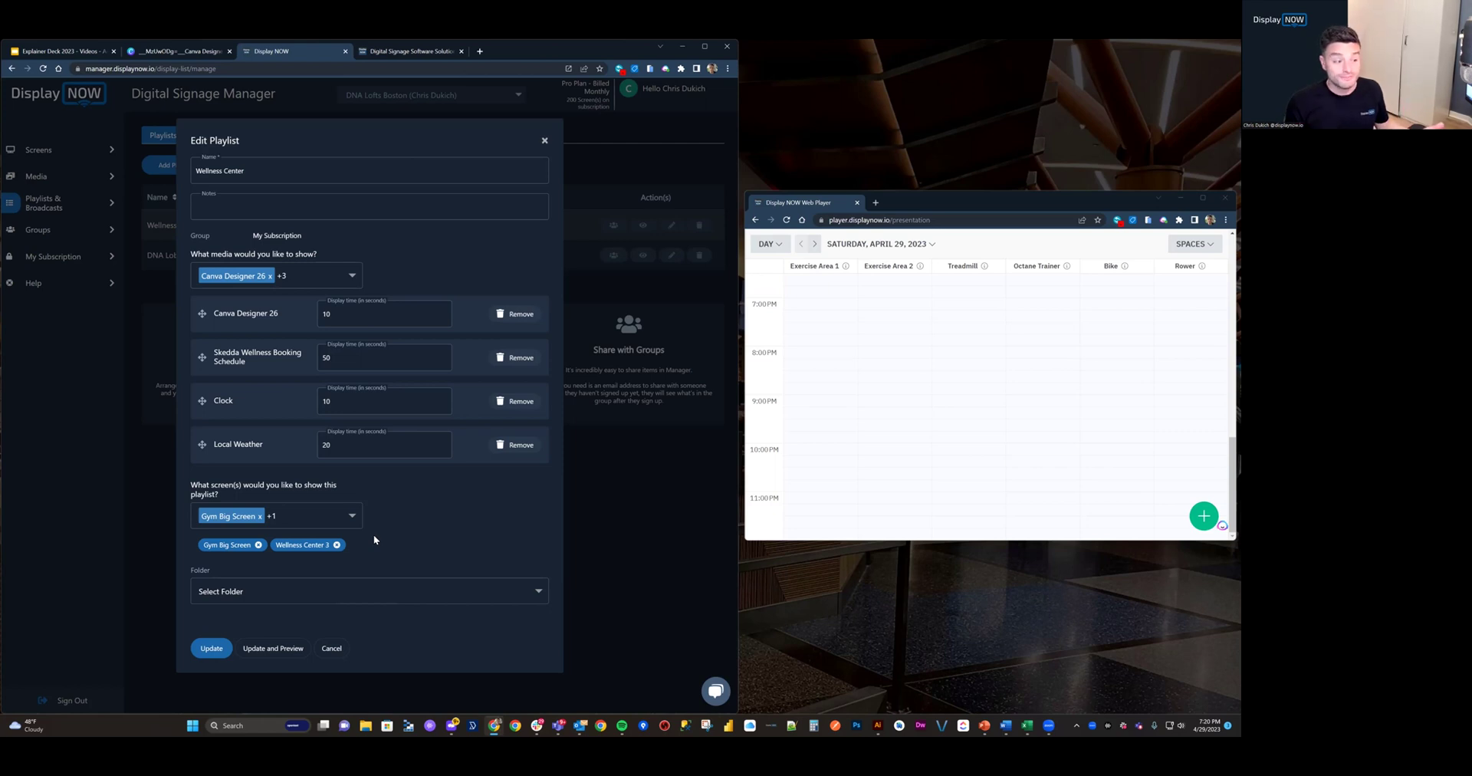
click(513, 313)
click(207, 626)
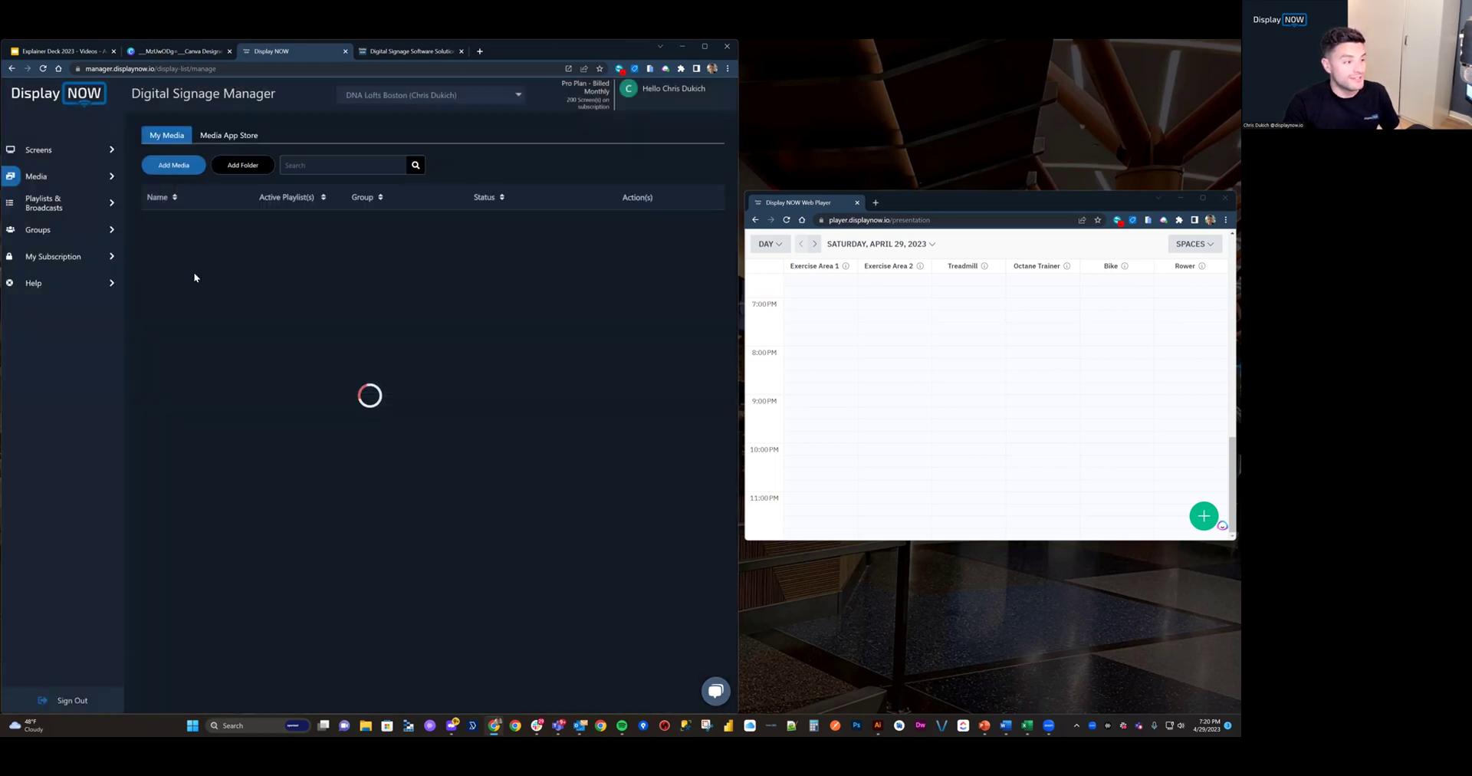